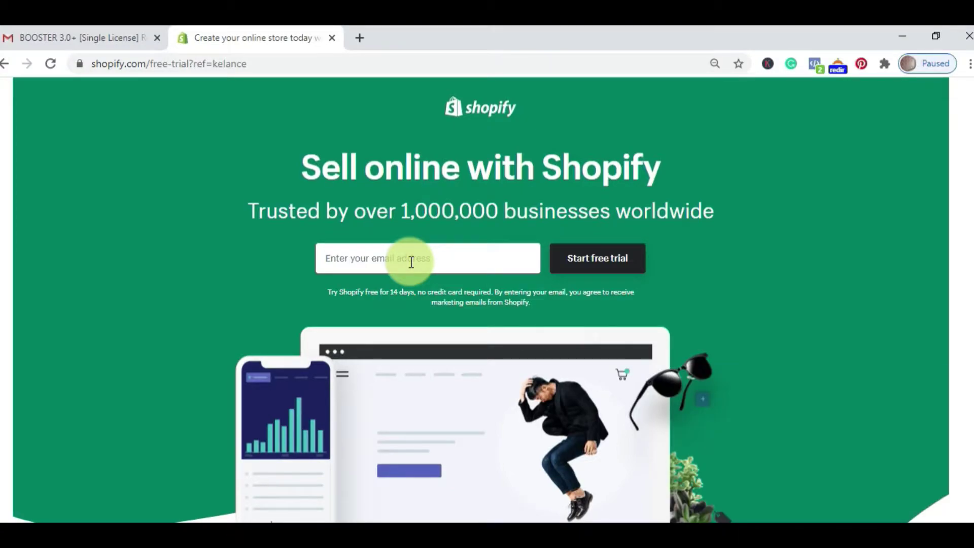
Step: Start the 14-day free trial with the account e-mail and enter a password
click(411, 262)
key(ctrl+v)
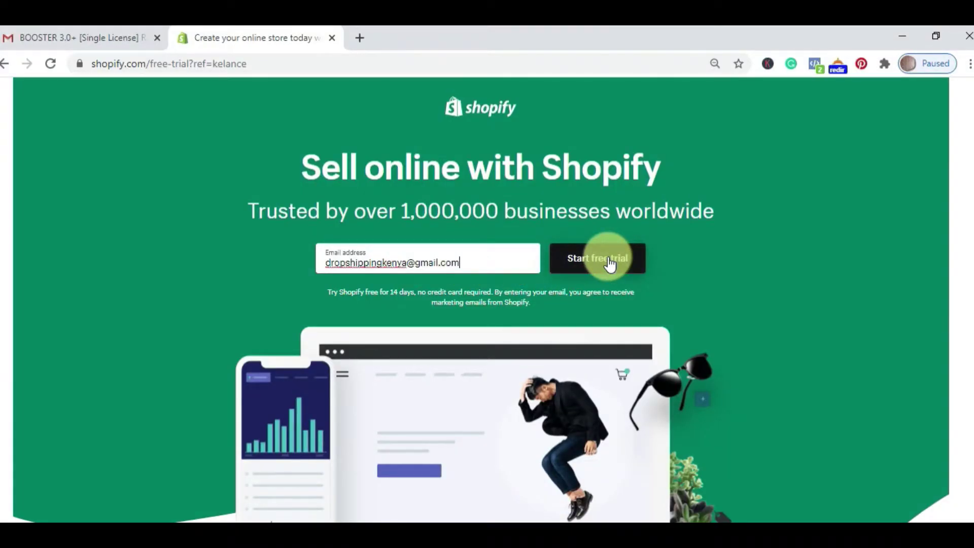
click(610, 264)
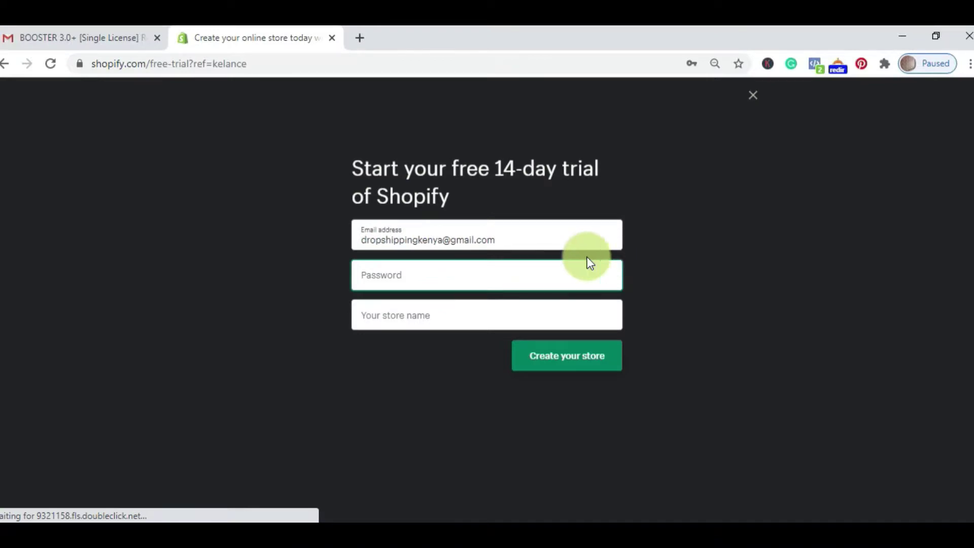
click(408, 276)
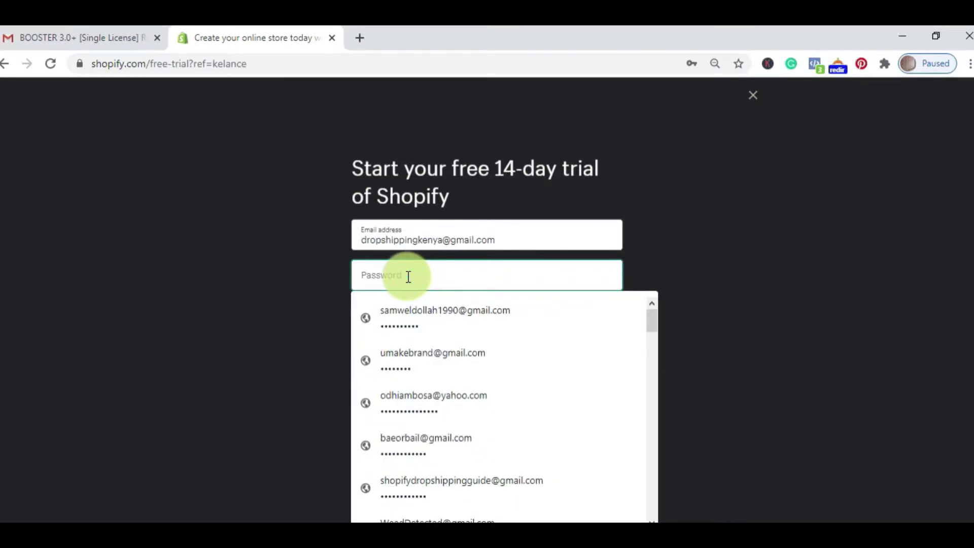
text(••••••••••)
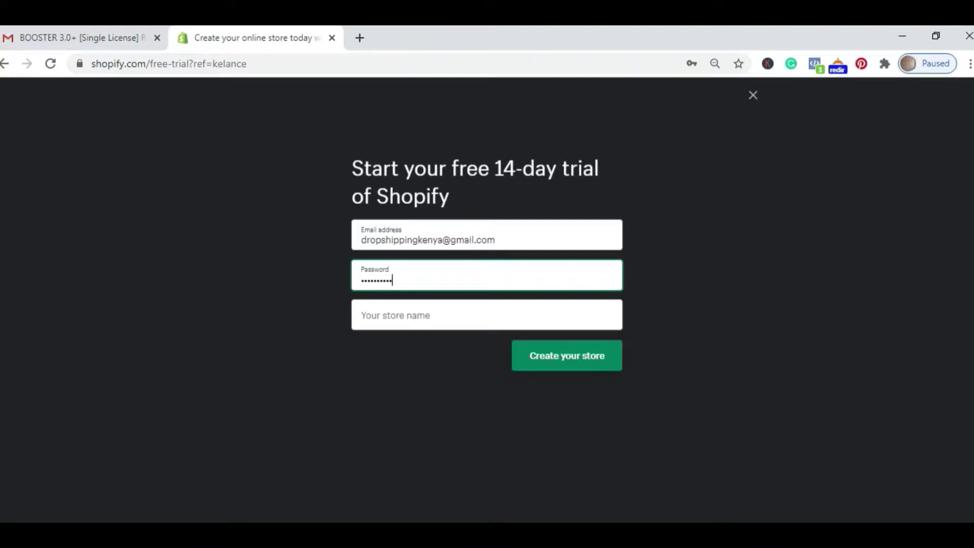
Step: Name the store 'Lennixshop' after trying other names, and create it
click(419, 315)
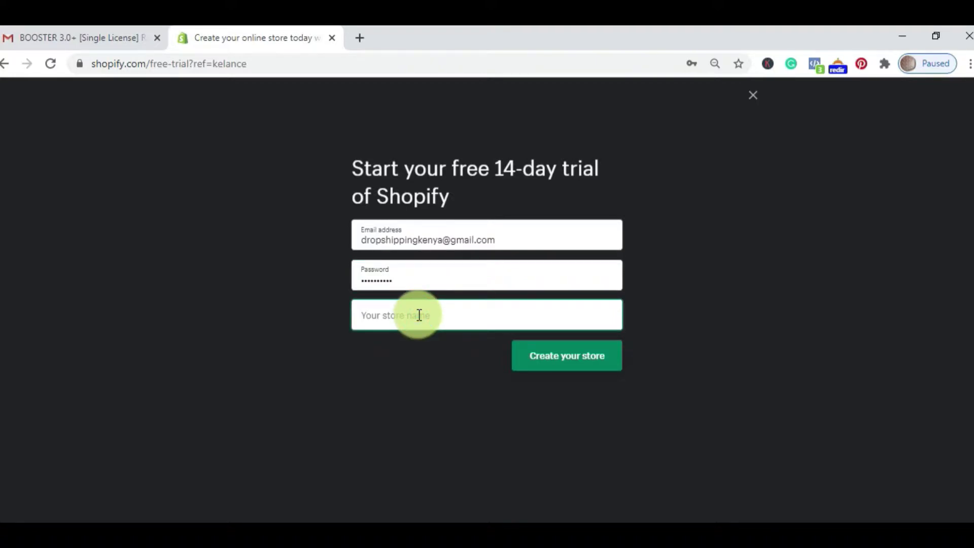
text(Drop)
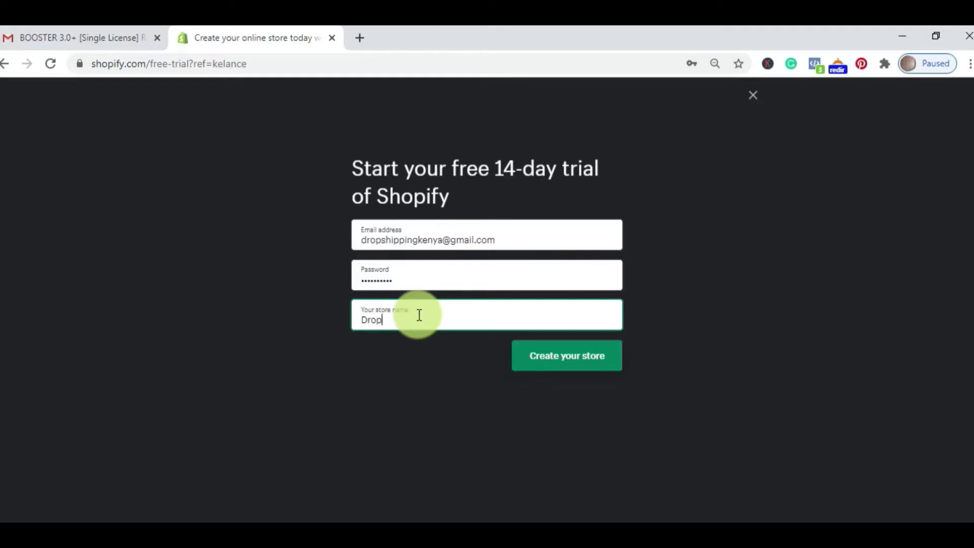
text(shippingk)
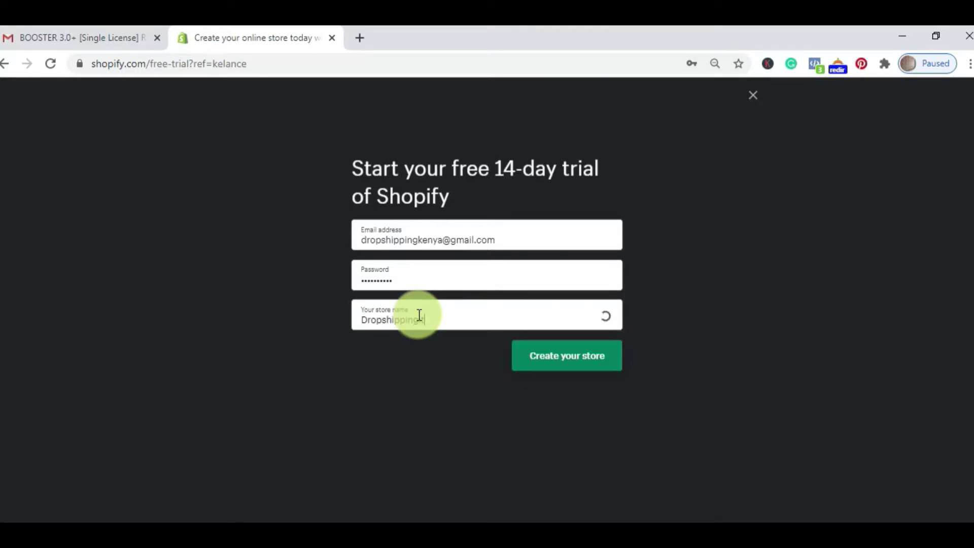
key(BackSpace)
text(it)
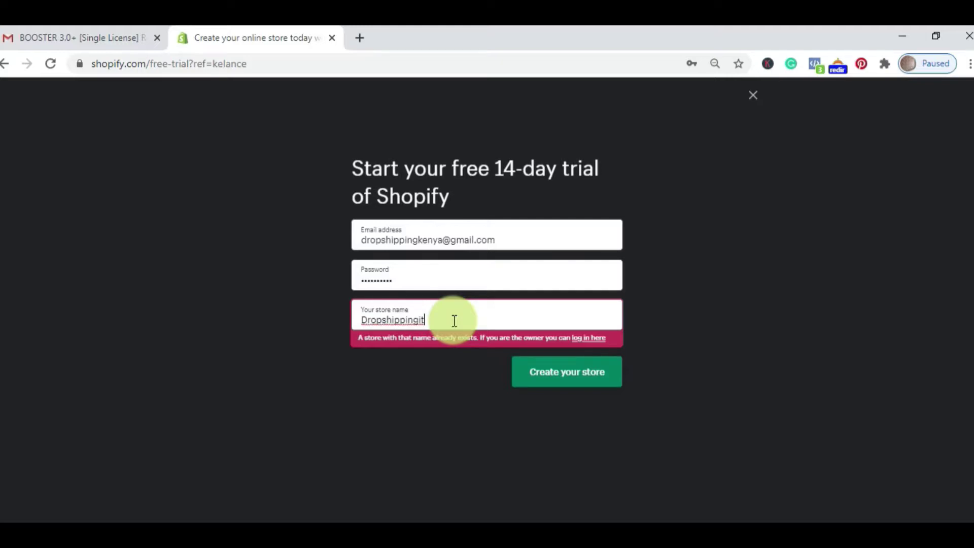
key(BackSpace)
key(BackSpace)
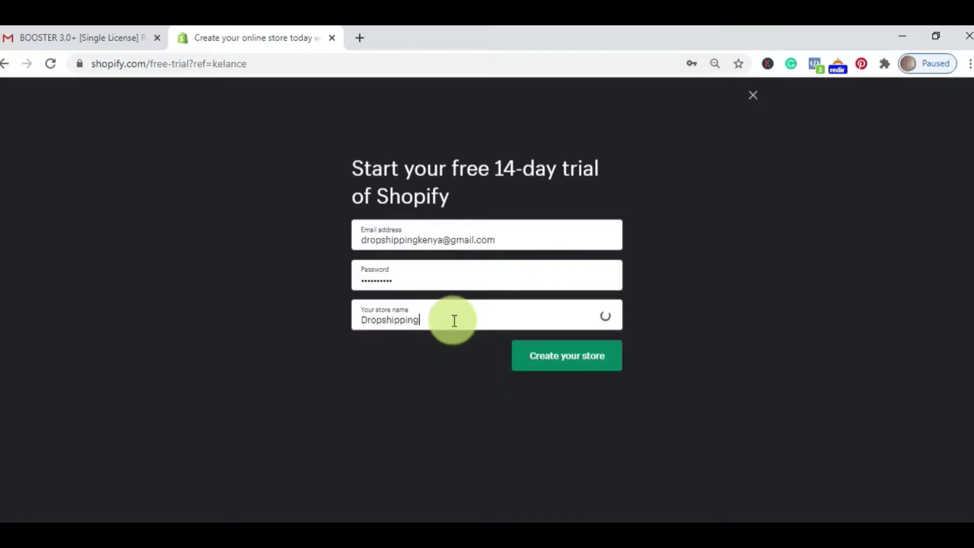
key(BackSpace)
key(BackSpace)
key(BackSpace)
key(BackSpace)
key(BackSpace)
key(BackSpace)
key(BackSpace)
key(BackSpace)
key(BackSpace)
key(BackSpace)
key(BackSpace)
key(BackSpace)
text(Lennix)
key(BackSpace)
key(BackSpace)
key(BackSpace)
key(BackSpace)
key(BackSpace)
key(BackSpace)
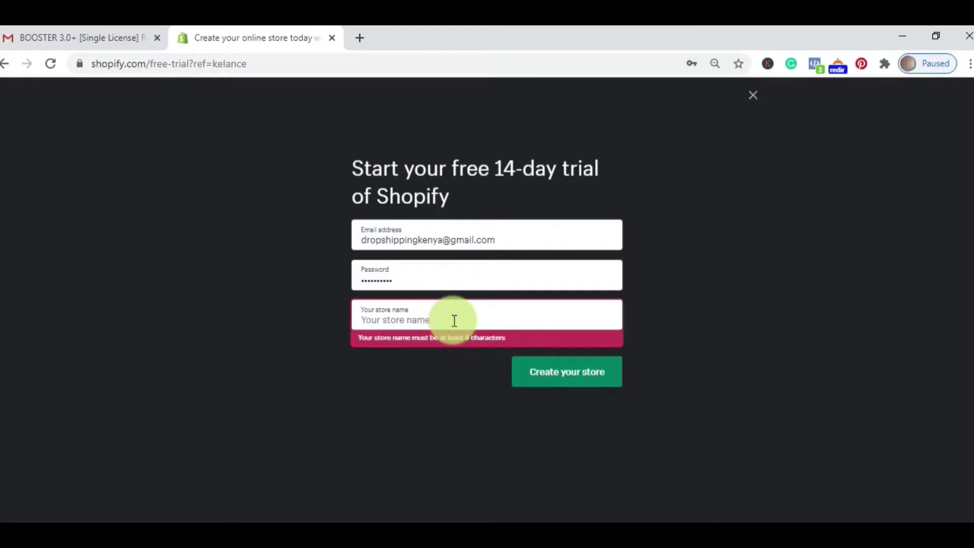
text(Delance)
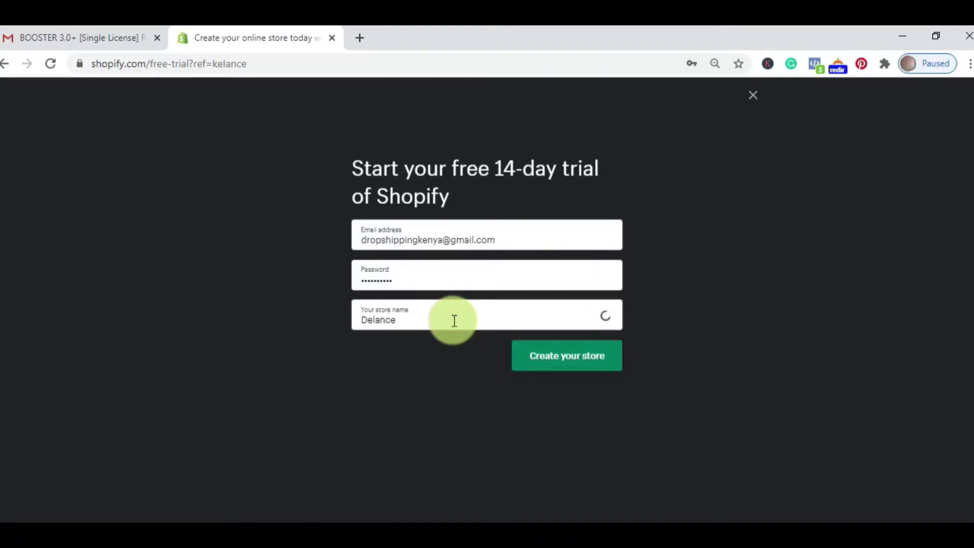
key(BackSpace)
key(BackSpace)
key(BackSpace)
key(BackSpace)
key(BackSpace)
key(BackSpace)
key(BackSpace)
text(Lennixshop)
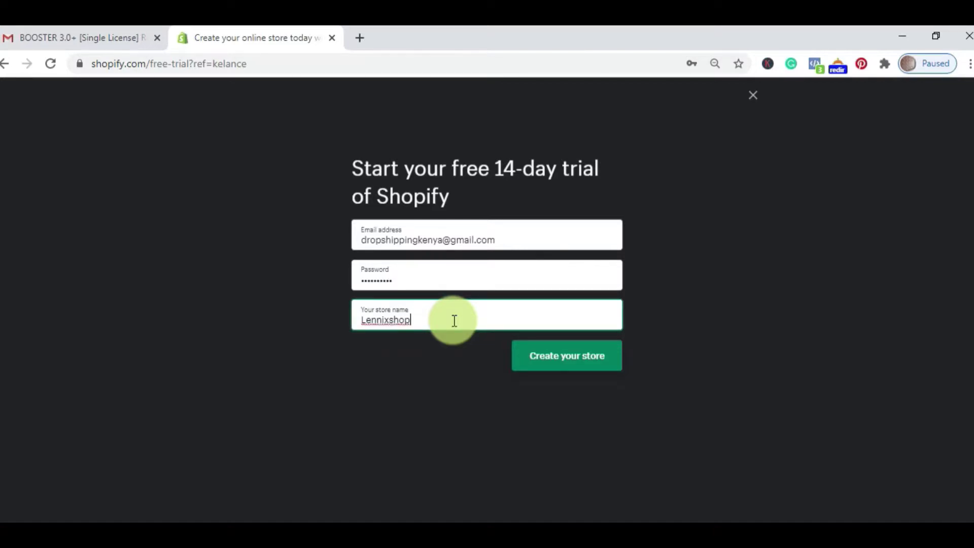
click(561, 364)
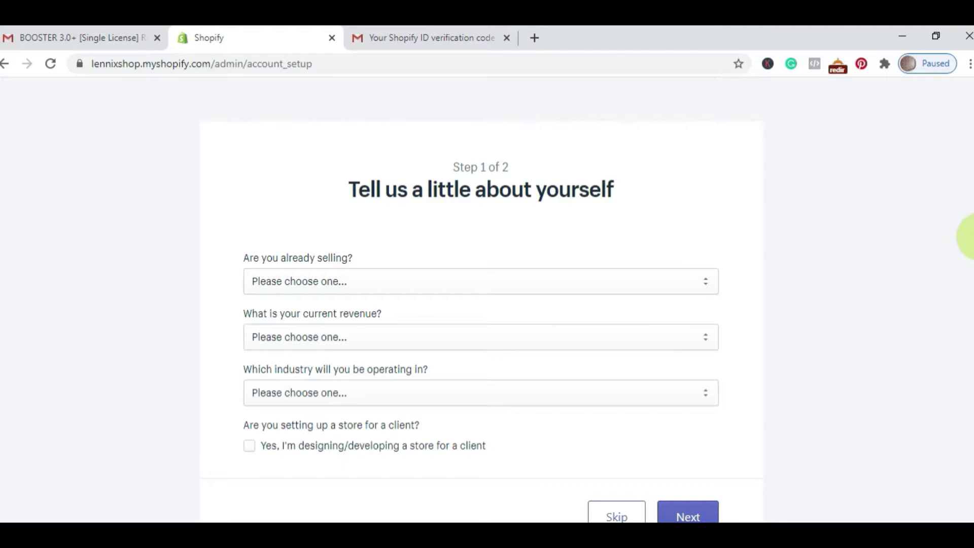
Step: Answer that nothing is sold yet and you're still brainstorming what to sell
scroll(966, 235, down, 1)
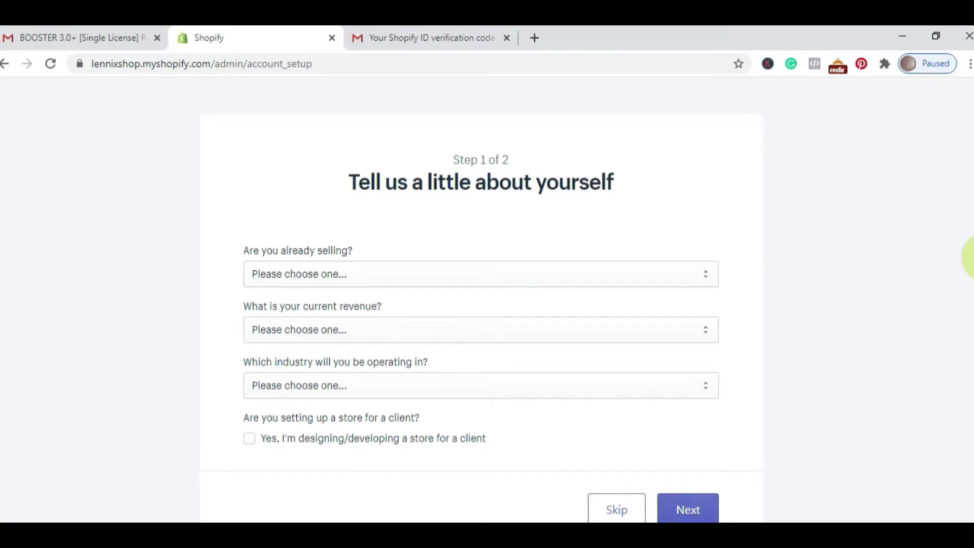
scroll(966, 264, down, 1)
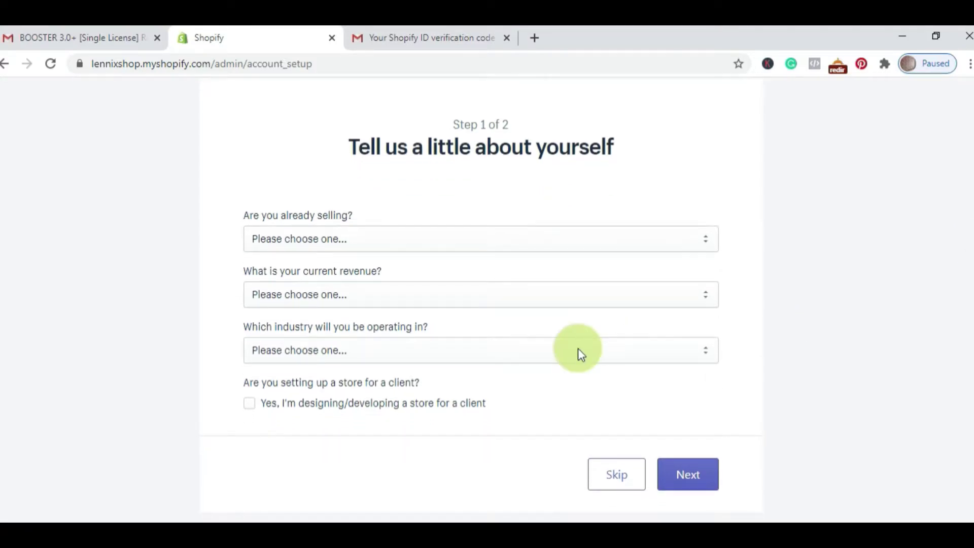
click(483, 239)
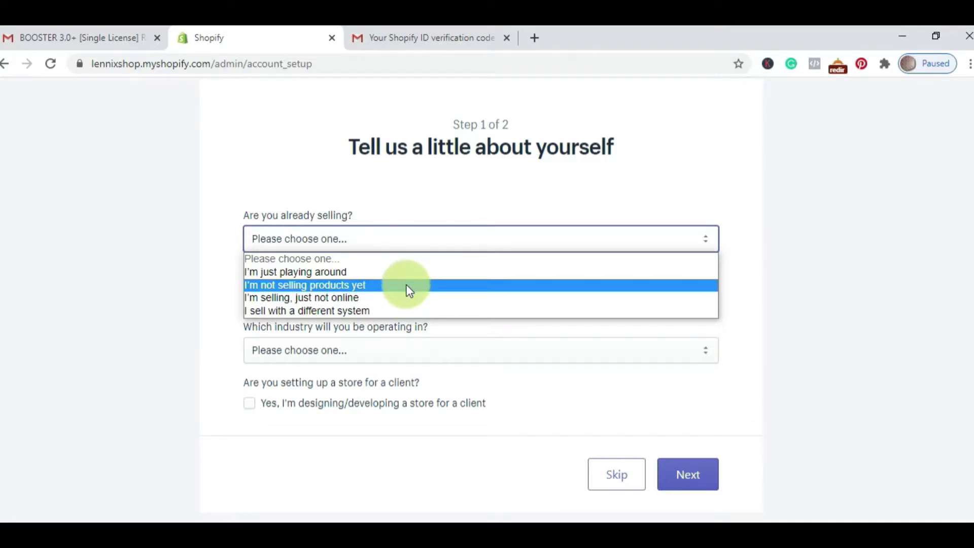
click(406, 285)
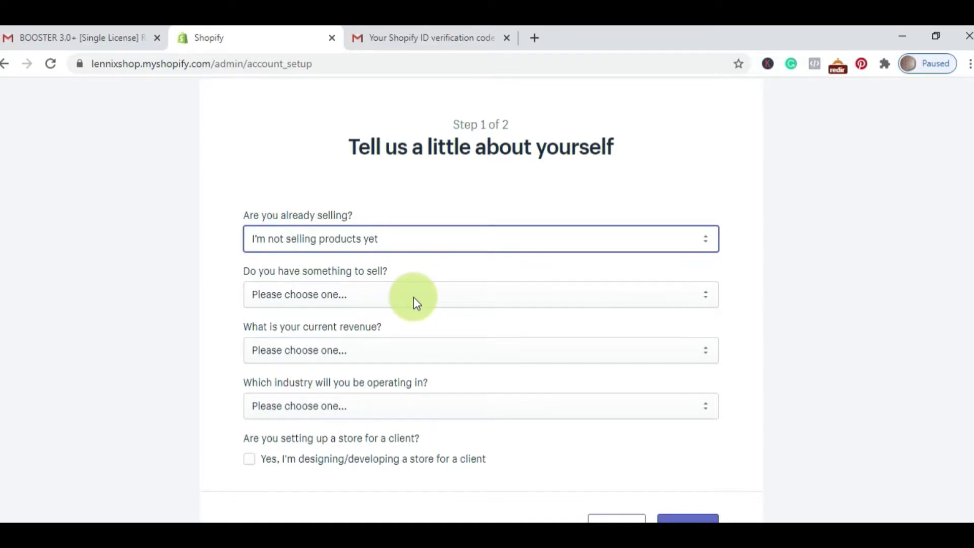
click(412, 296)
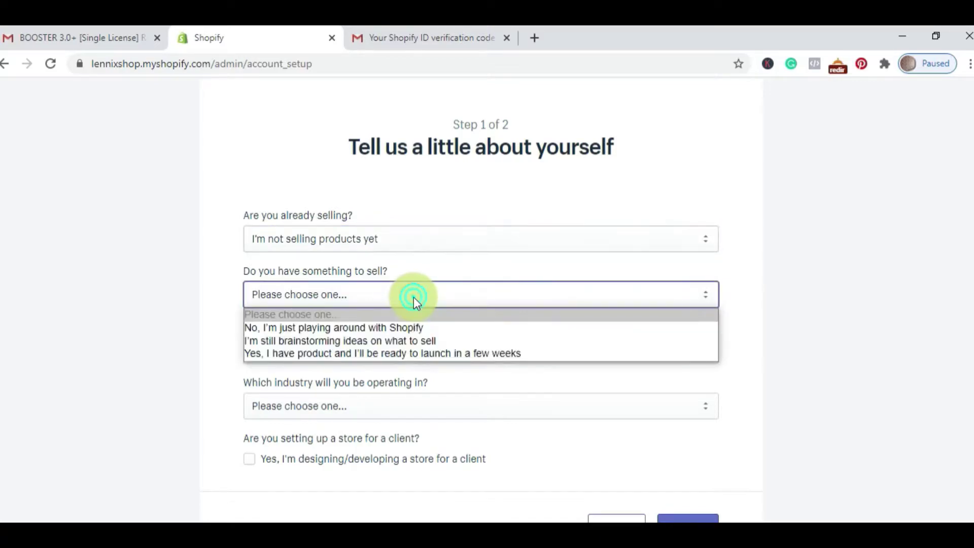
click(404, 344)
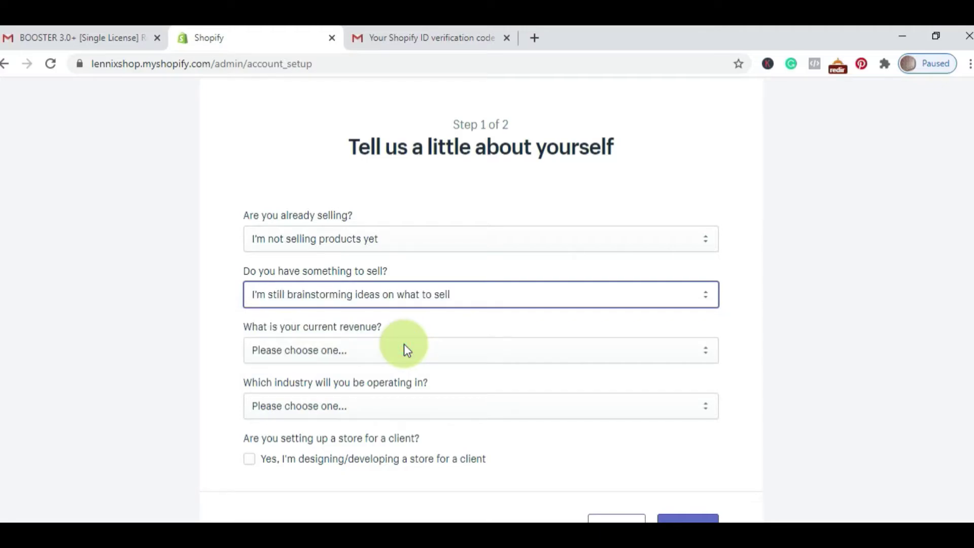
Step: Set current revenue to KES0 and industry to Beauty, then submit step one
click(420, 351)
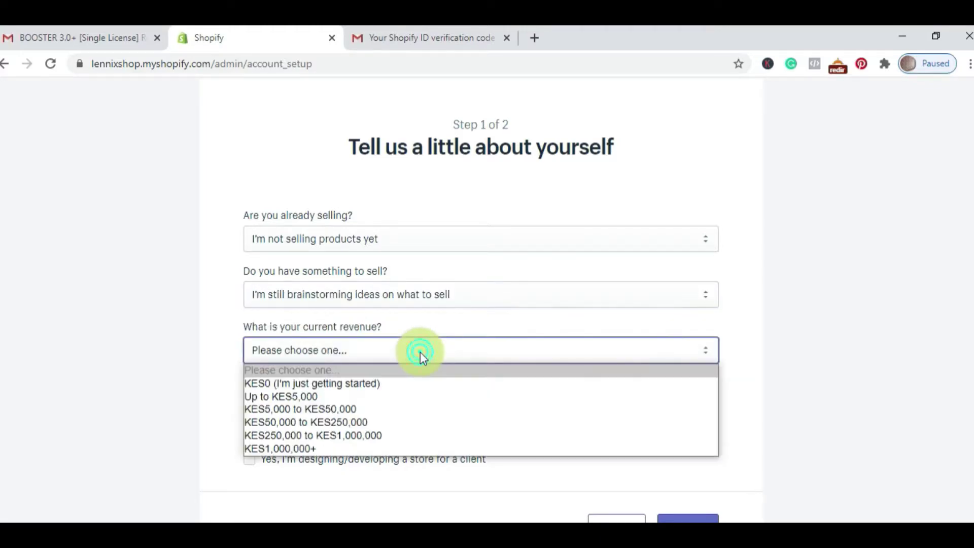
click(399, 386)
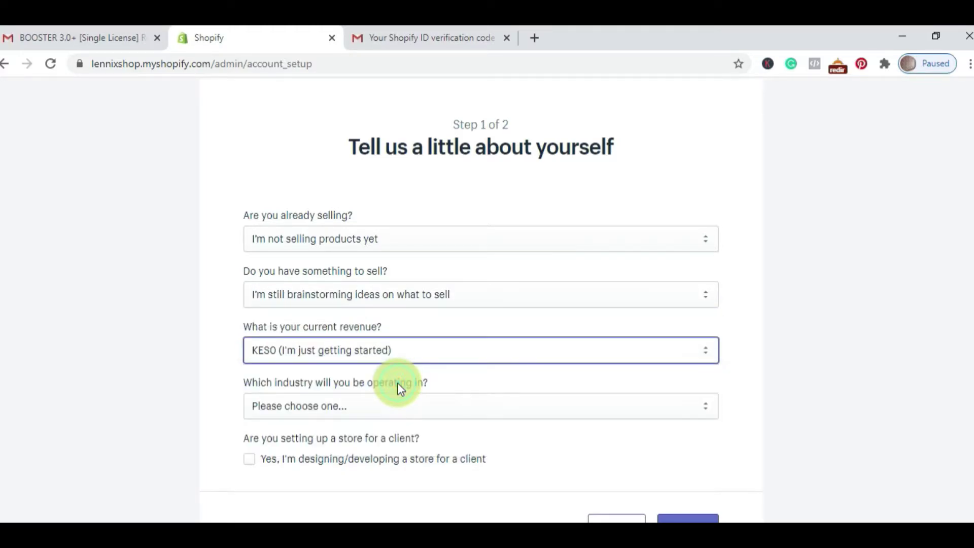
click(440, 413)
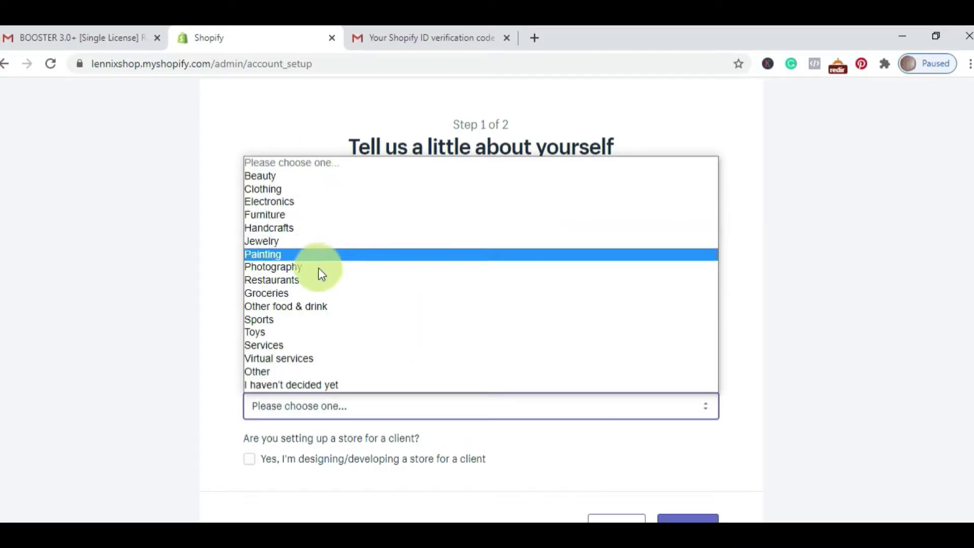
click(293, 178)
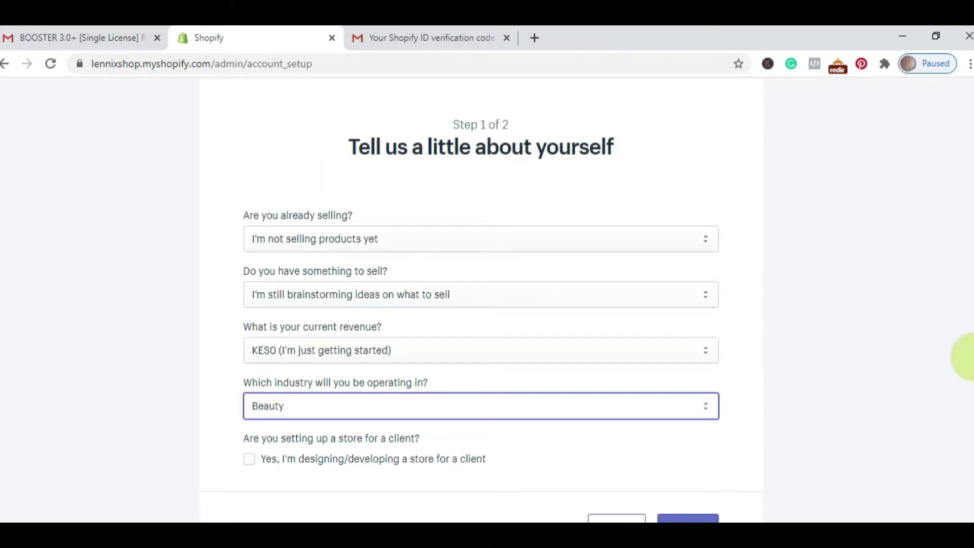
scroll(967, 386, down, 2)
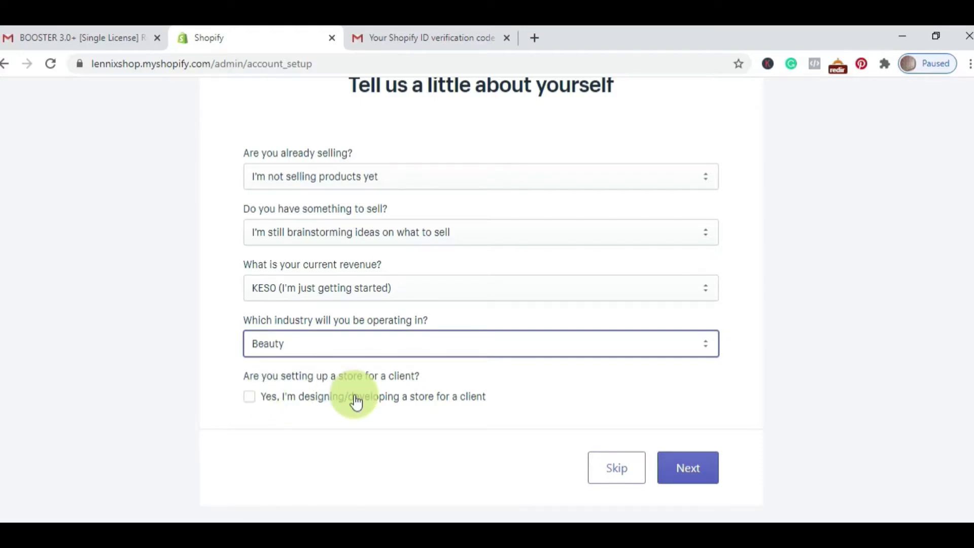
click(700, 478)
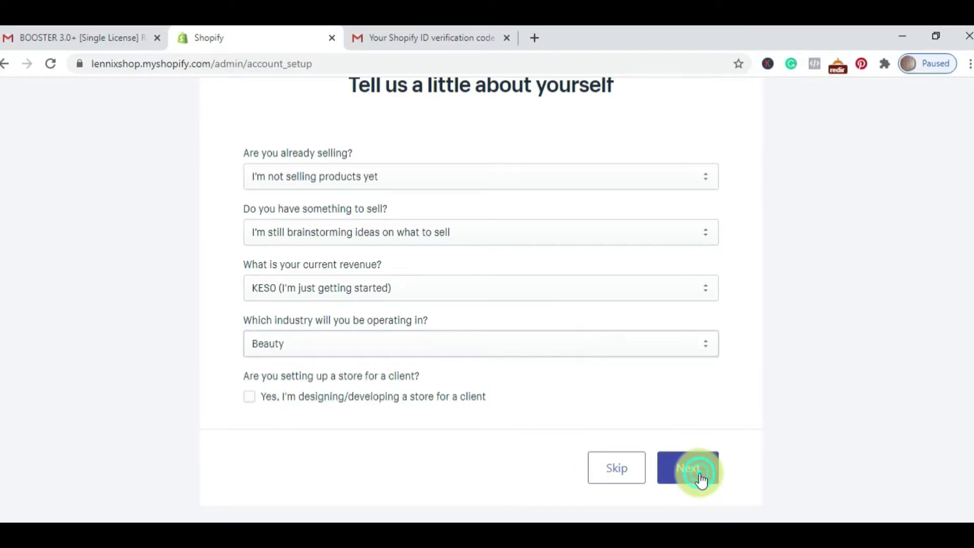
Step: Fill in the business postal code and phone number
drag(966, 261, 969, 404)
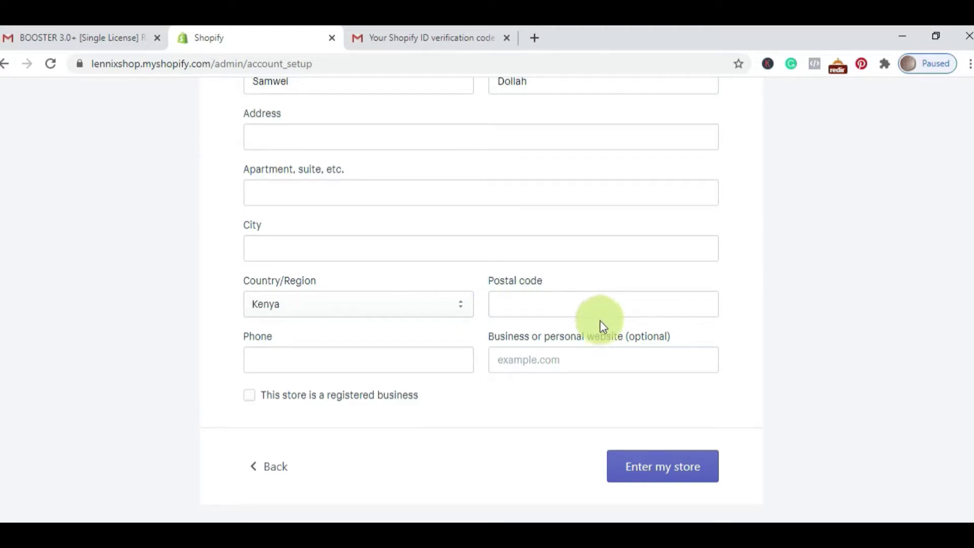
click(650, 305)
text(00200)
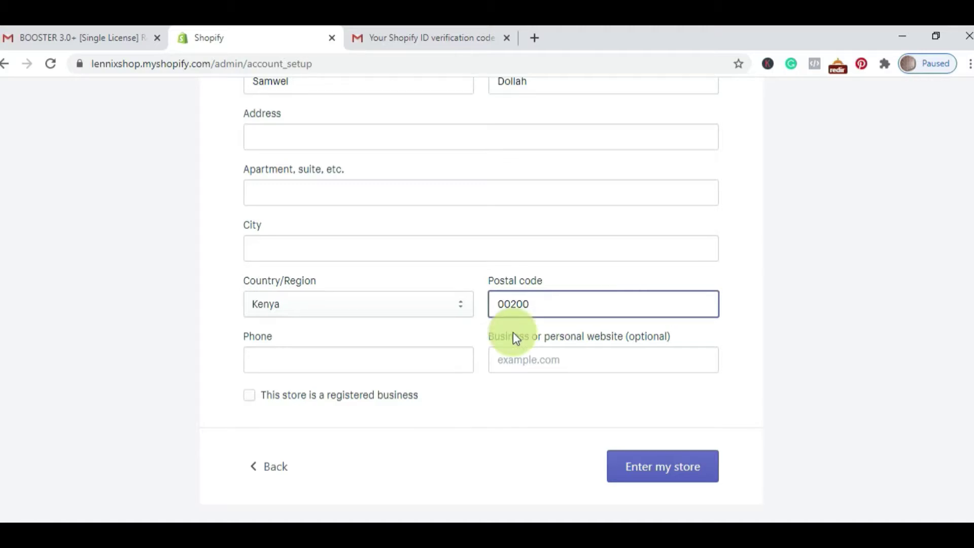
click(422, 358)
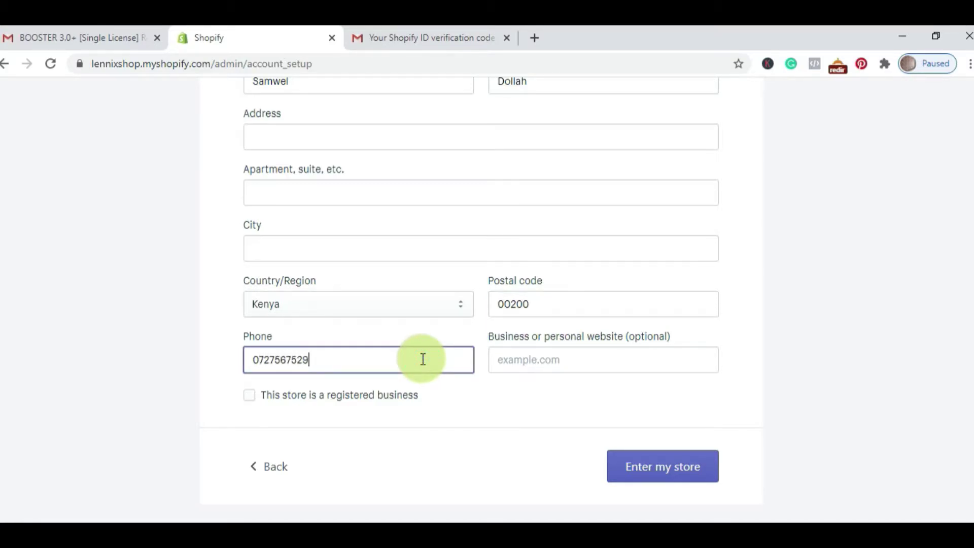
Step: Enter the street address and city, then finish setup to open the store admin
drag(966, 321, 966, 280)
click(358, 225)
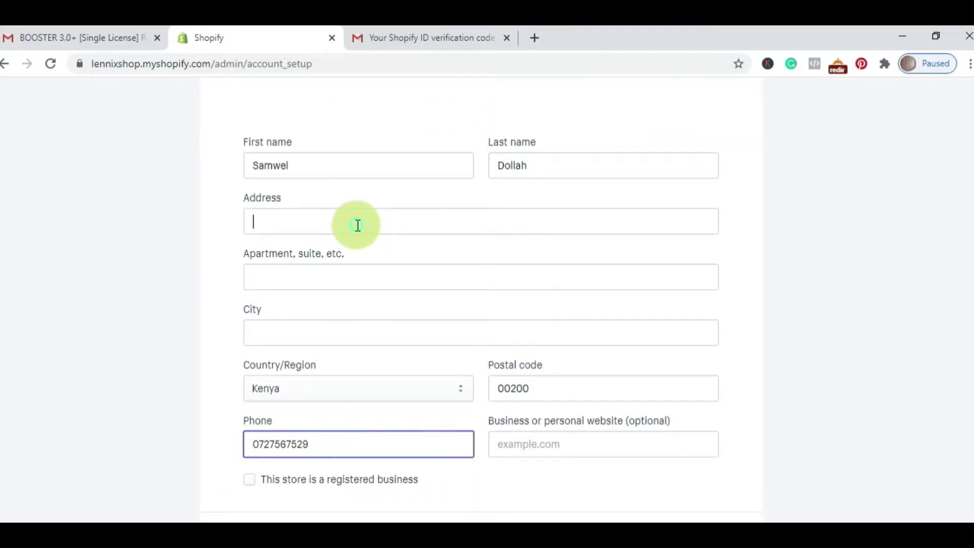
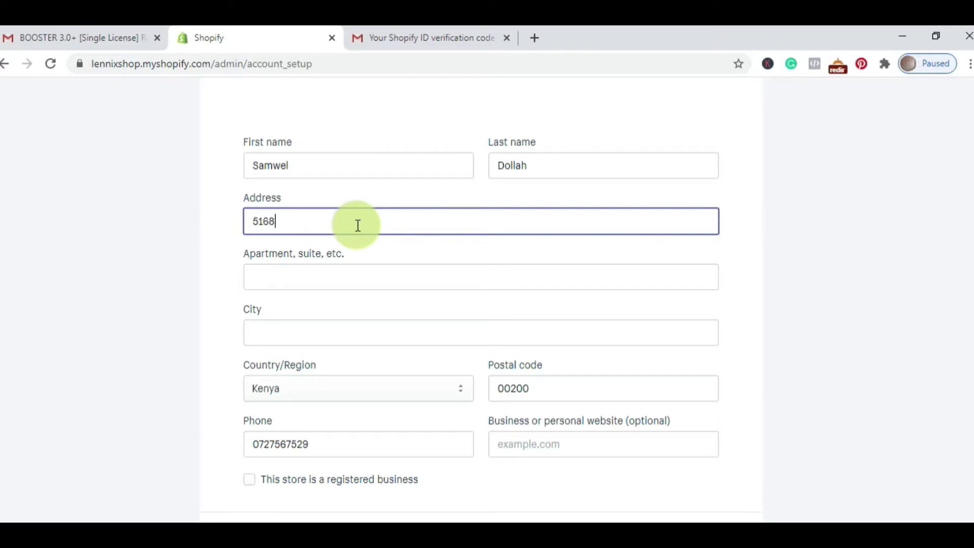
click(339, 340)
text(Nairobi)
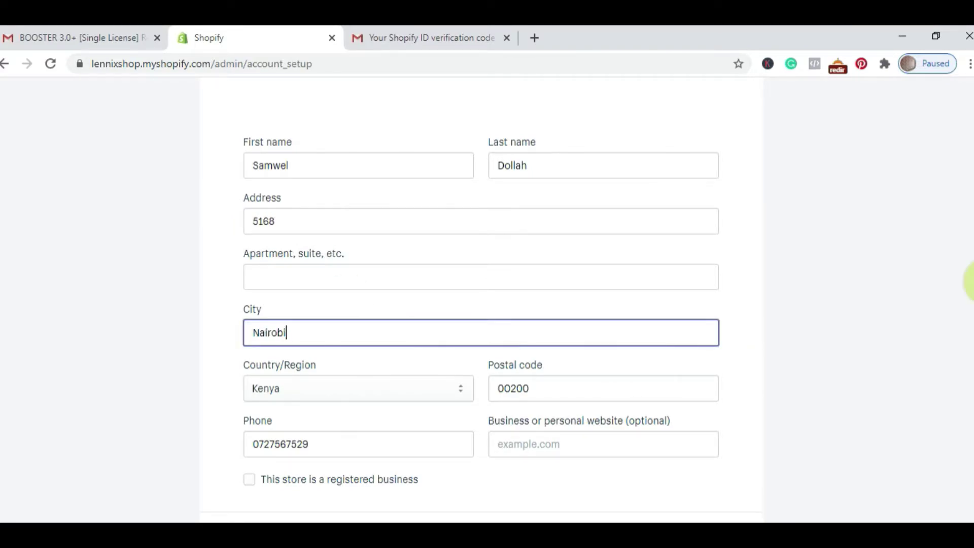
scroll(969, 304, down, 1)
scroll(966, 355, down, 1)
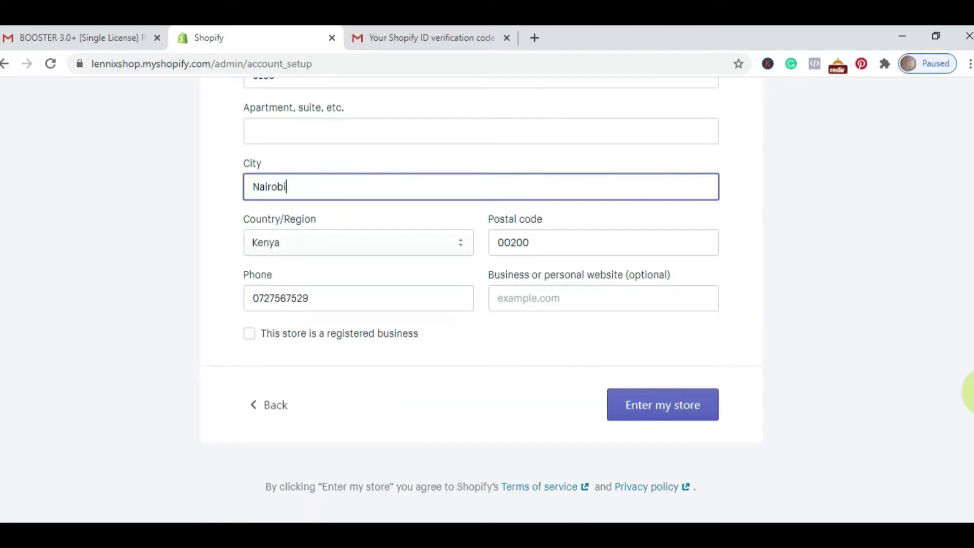
click(655, 421)
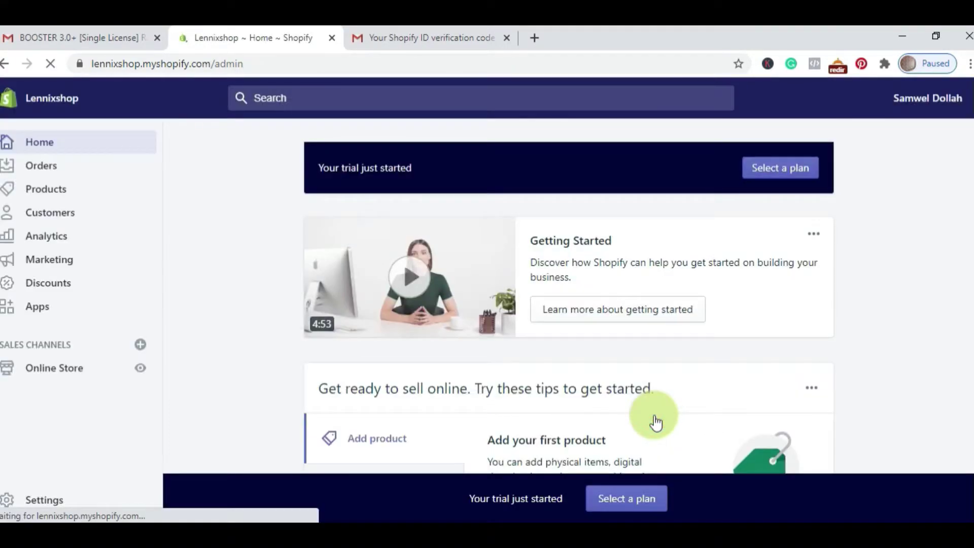
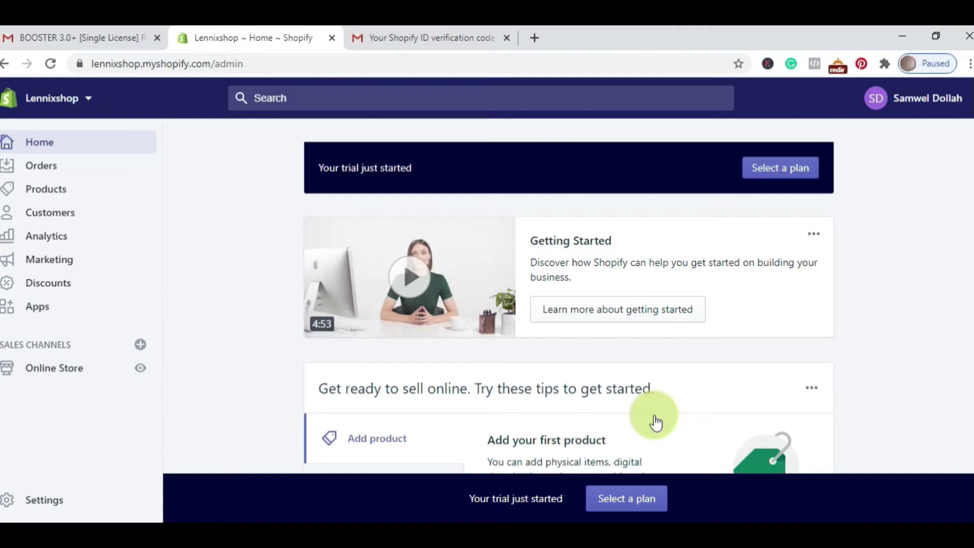
Step: Check the empty Orders, Abandoned checkouts and Drafts pages, then move on to Products
click(68, 173)
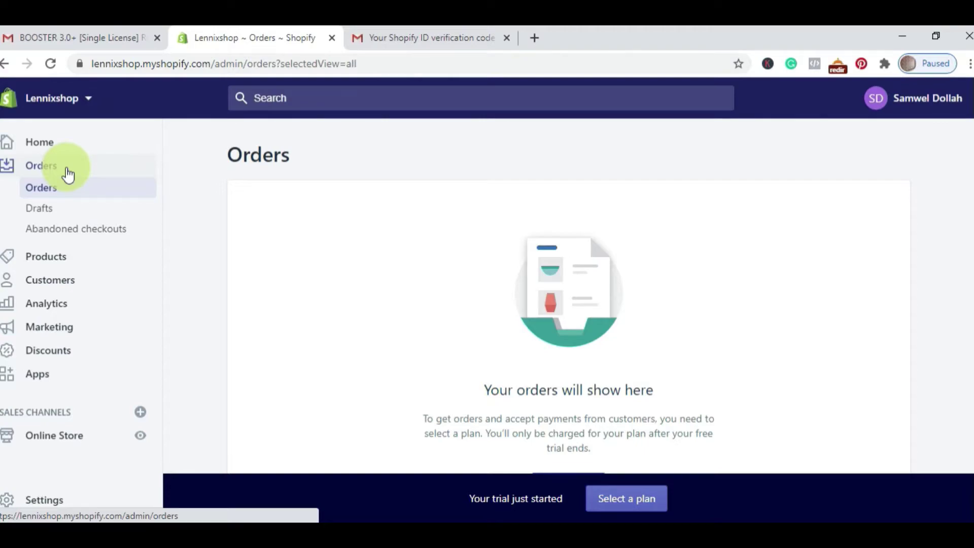
click(83, 236)
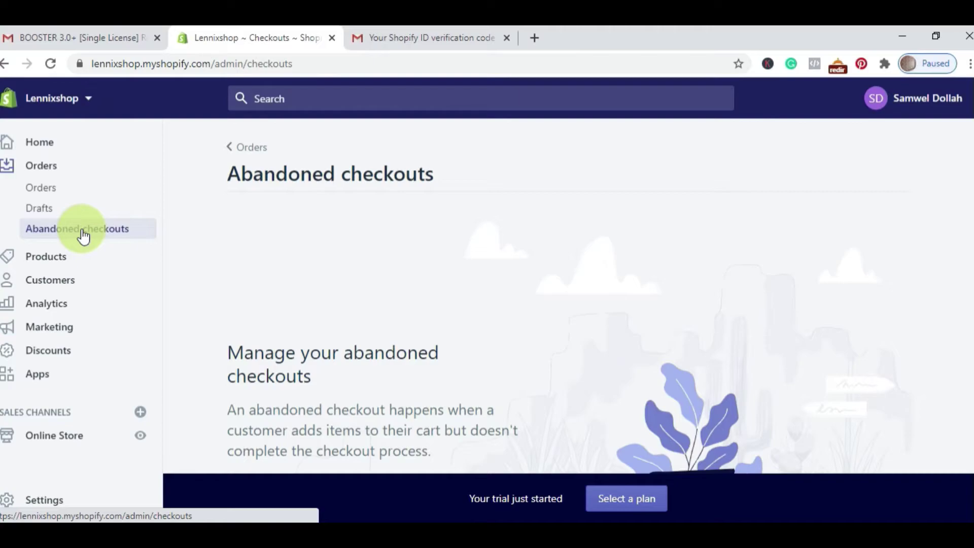
click(57, 212)
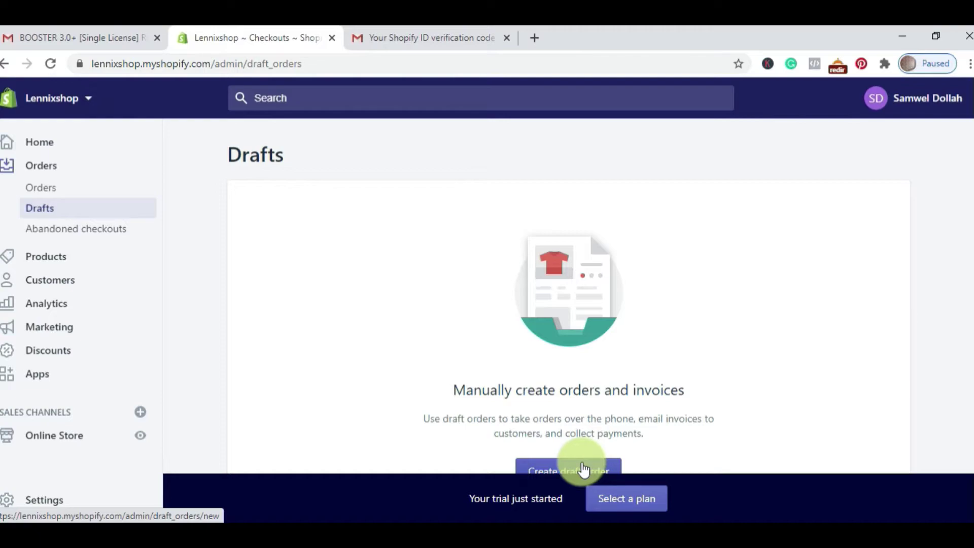
click(71, 258)
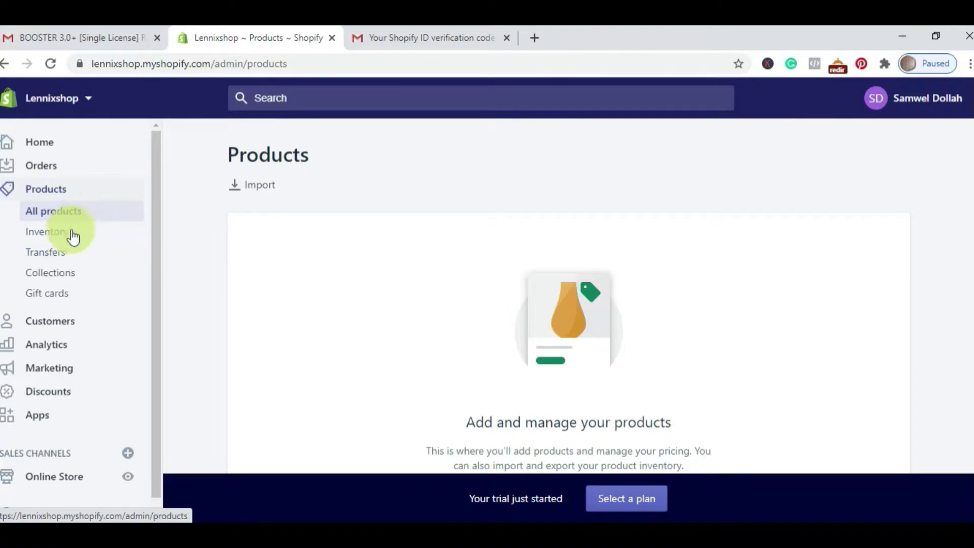
Step: View the empty Inventory and Transfers pages, then the Collections list with only Home page
click(65, 239)
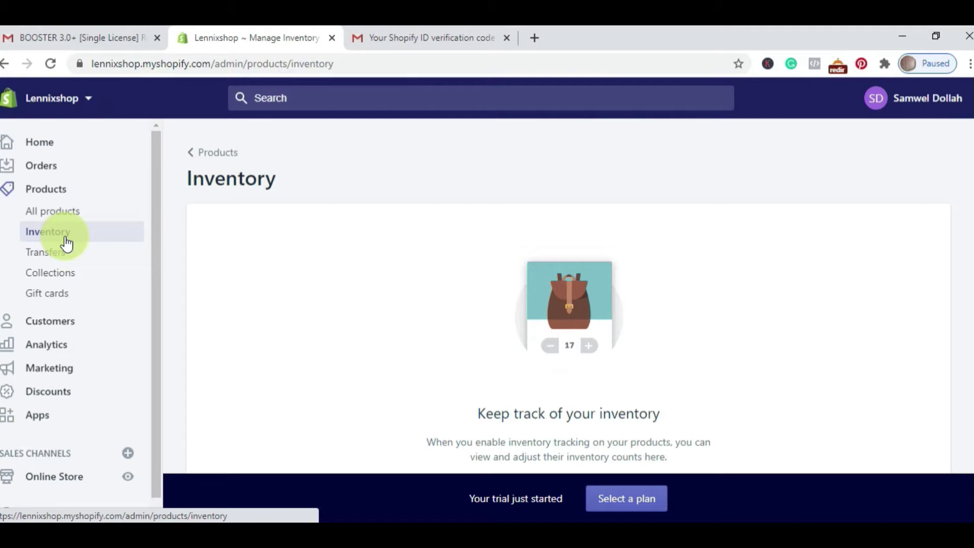
click(66, 249)
click(66, 282)
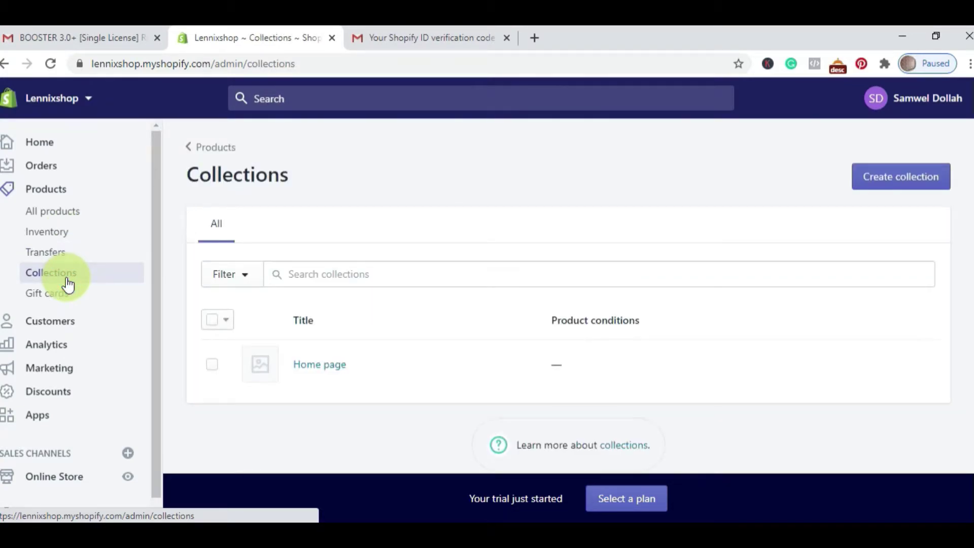
Step: Load hygoshop.com in a new tab, view its Shop categories, then return to the Lennixshop admin
click(535, 37)
click(483, 63)
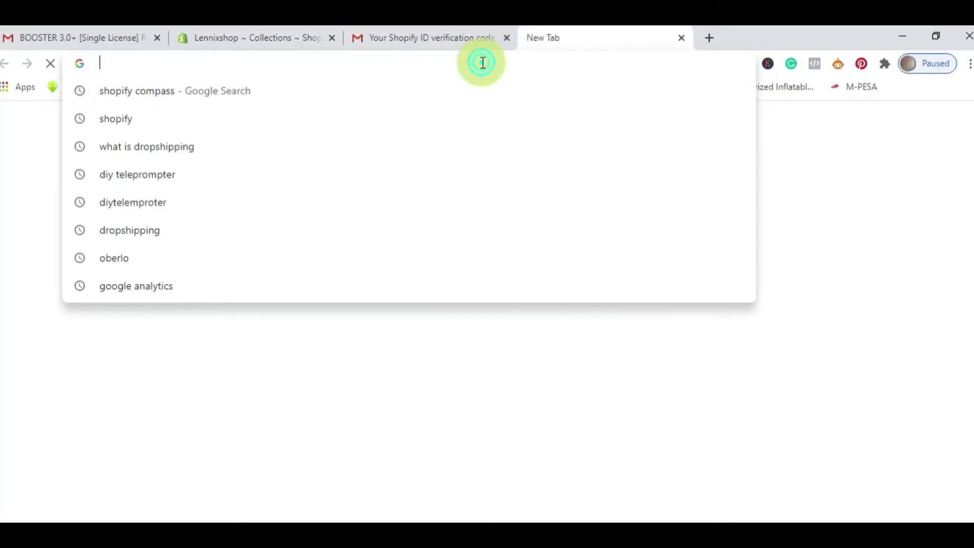
text(hygoshop.com)
key(Return)
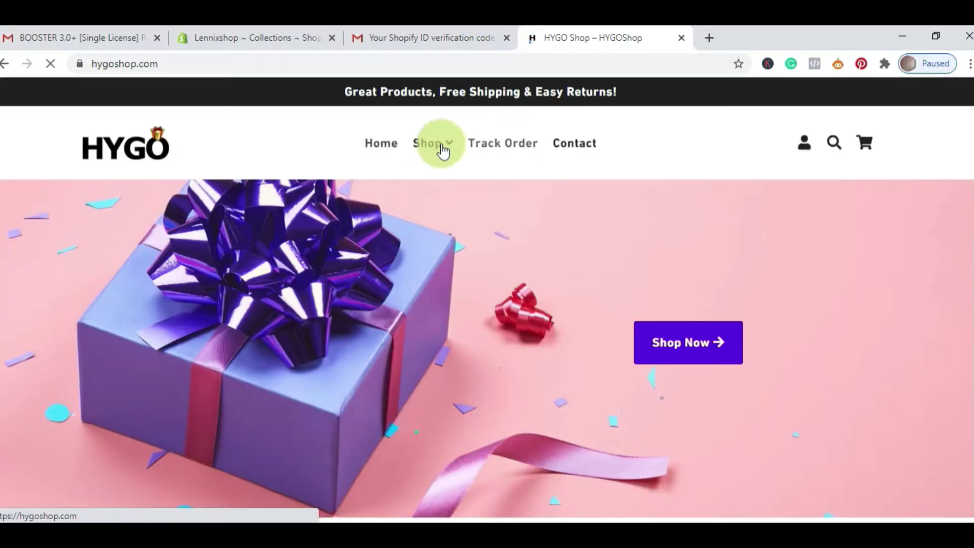
mouse_move(448, 148)
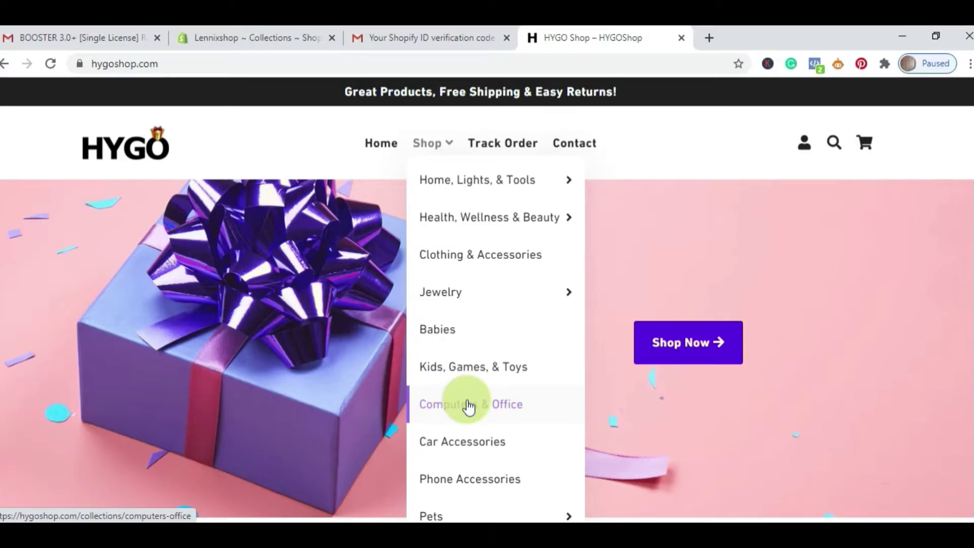
click(202, 34)
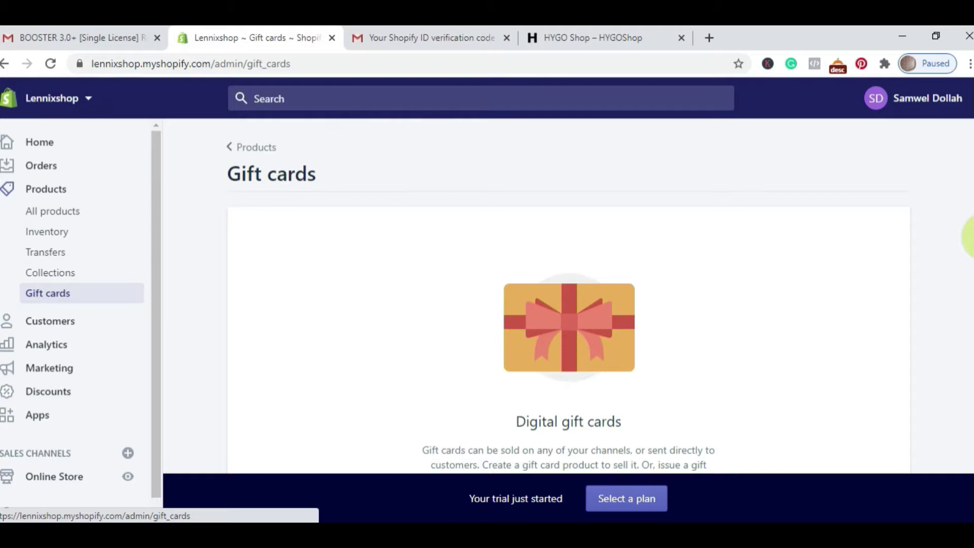
Step: View the empty Customers page, then the Analytics Overview showing Ksh 0.00 sales and 0 sessions
click(42, 322)
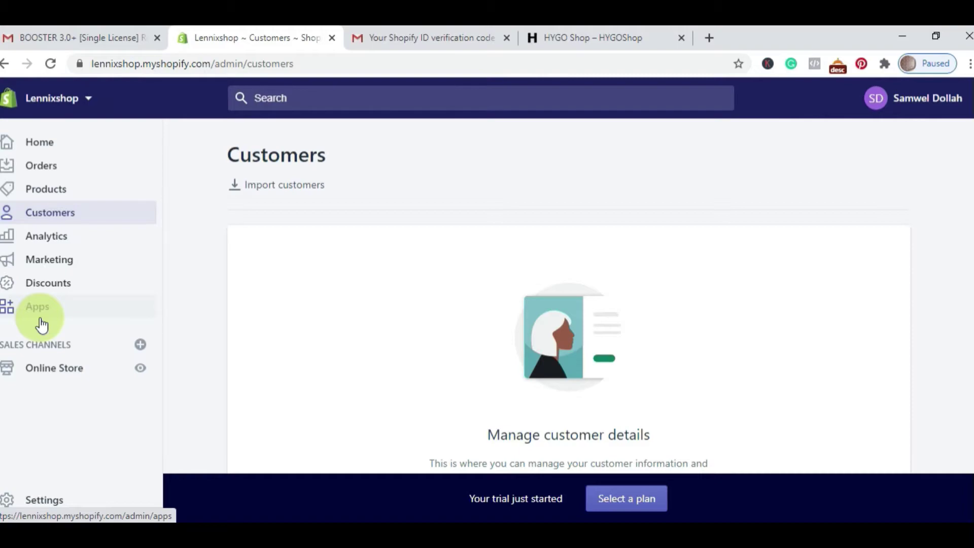
click(48, 236)
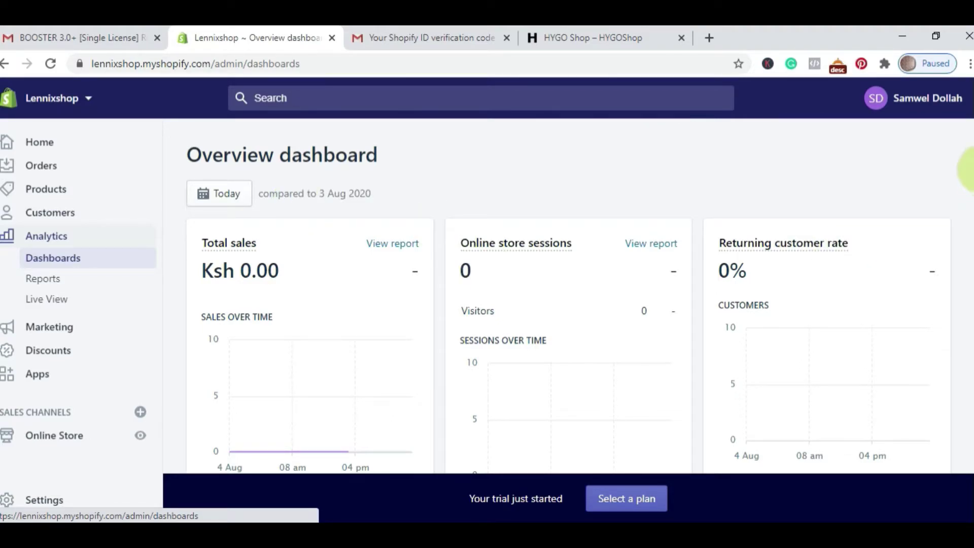
Step: Scroll through the Overview's conversion rate, average order value and total orders cards
drag(970, 162, 970, 218)
scroll(969, 218, down, 1)
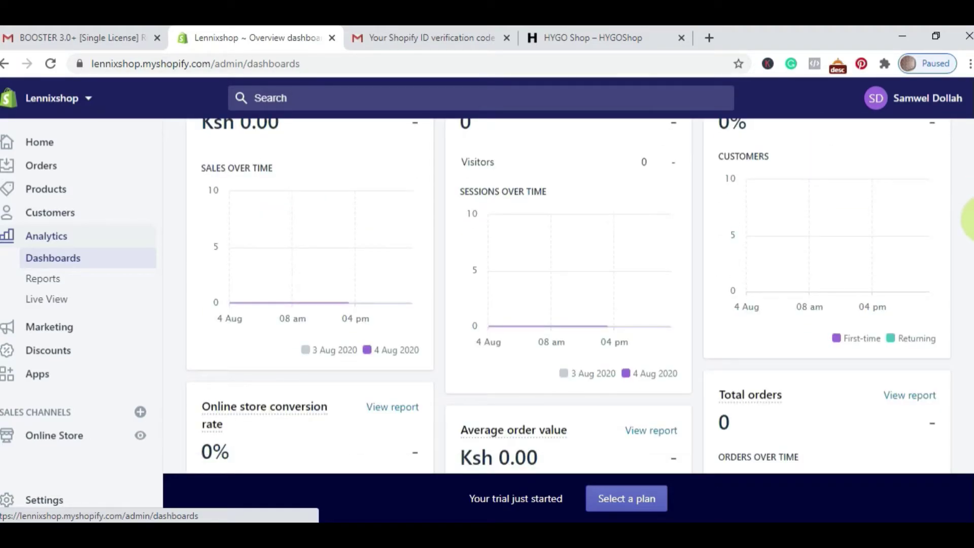
scroll(970, 218, down, 3)
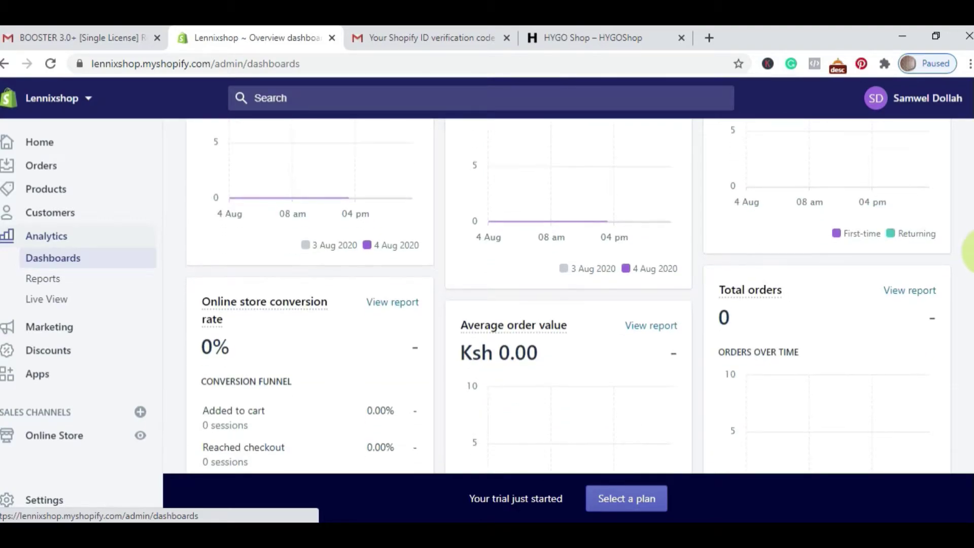
scroll(969, 268, down, 2)
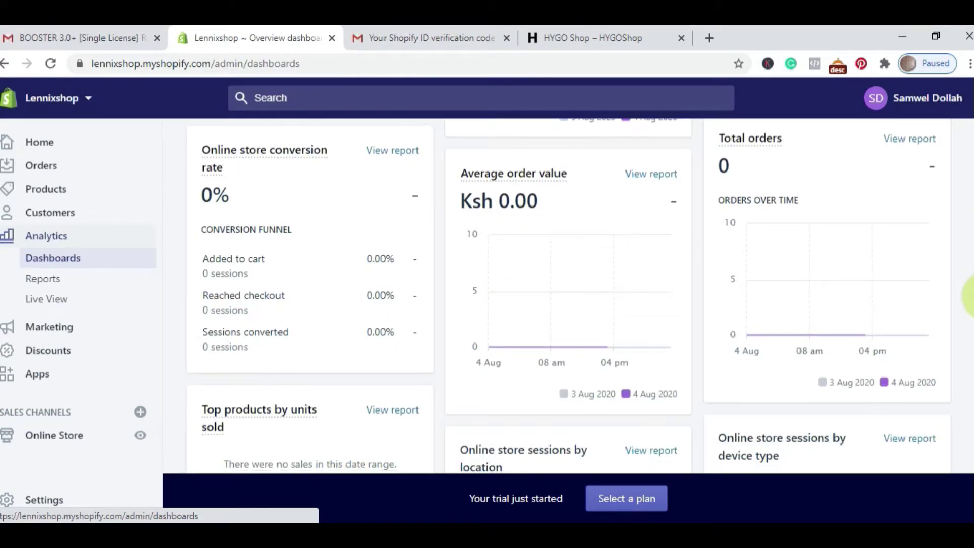
scroll(970, 296, down, 1)
scroll(964, 317, down, 1)
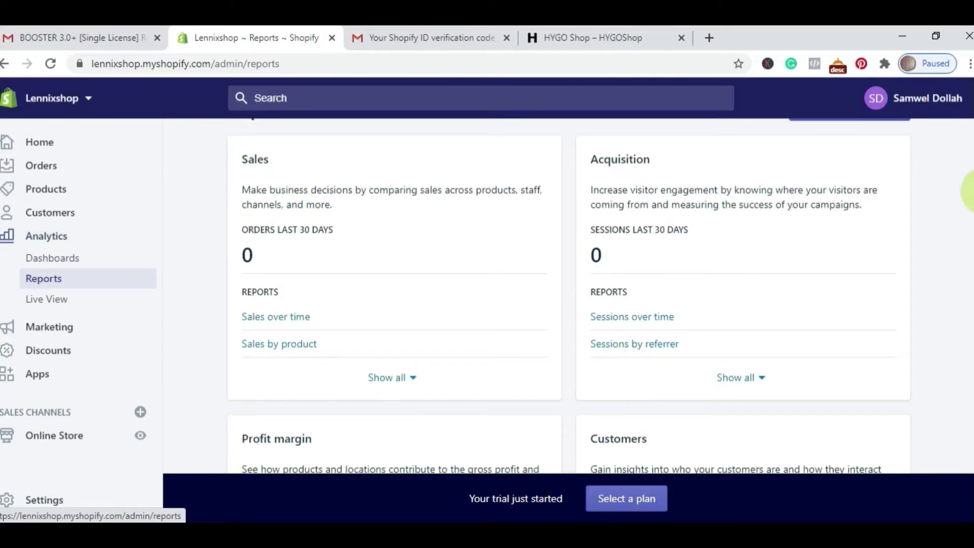
Step: Scroll through the sales, profit, customer, behavior and finance reports, then open Live View
scroll(969, 193, down, 3)
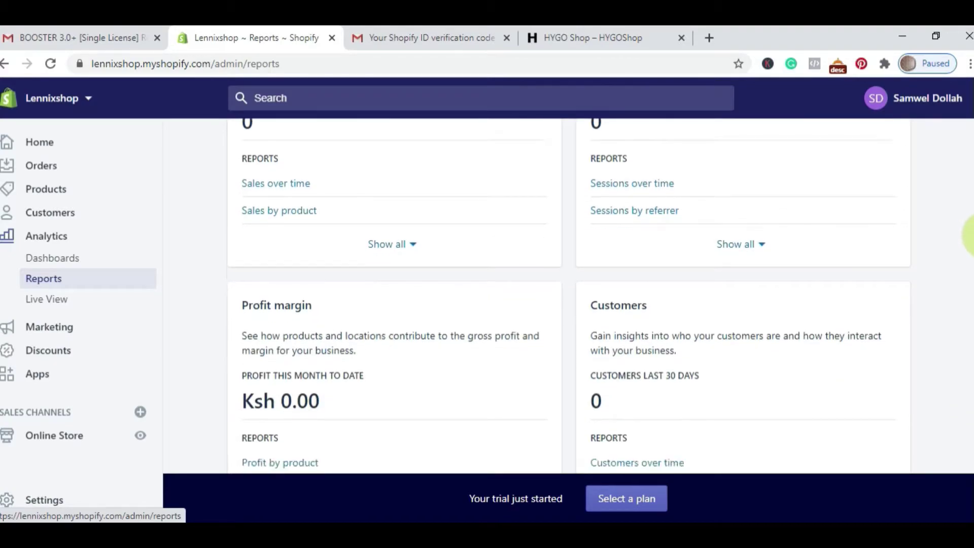
scroll(971, 235, down, 2)
scroll(968, 261, down, 1)
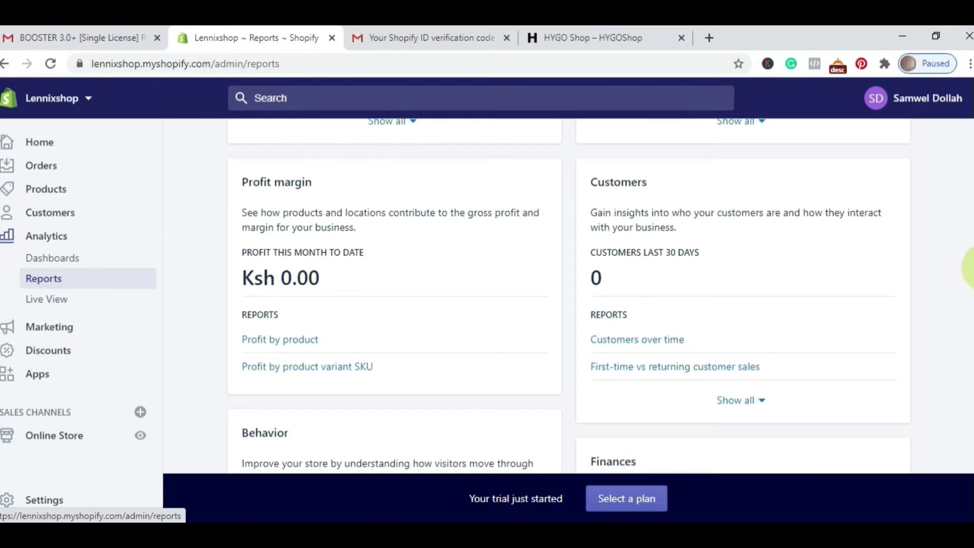
scroll(970, 284, down, 3)
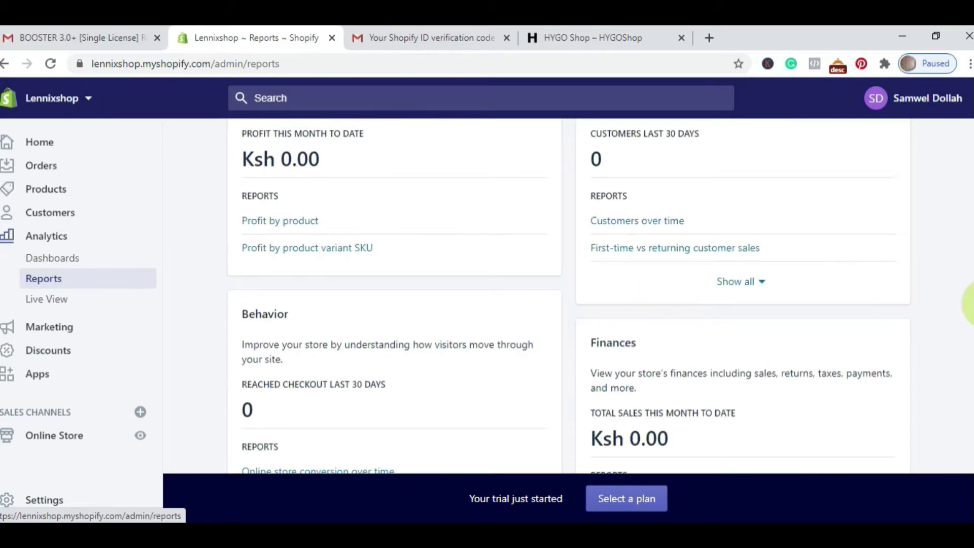
scroll(970, 309, down, 1)
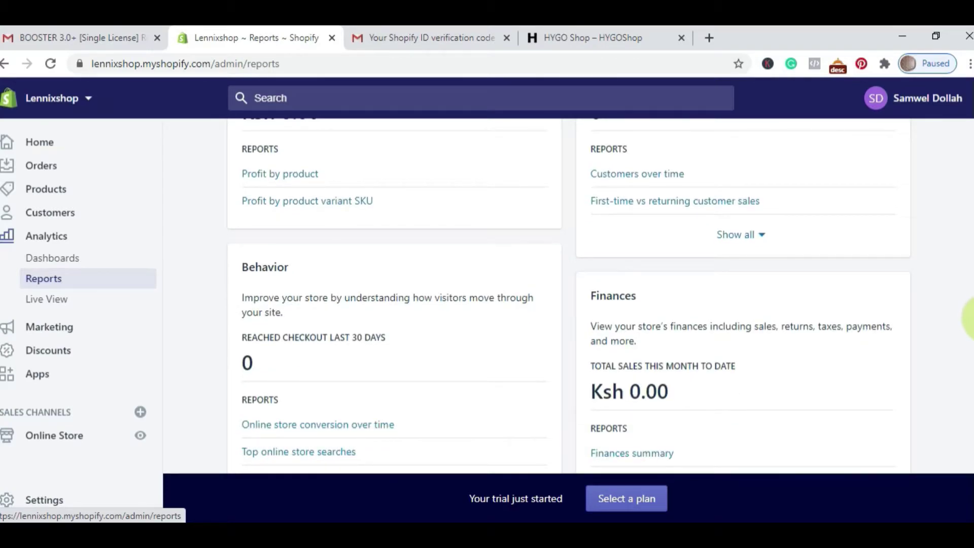
scroll(969, 318, down, 1)
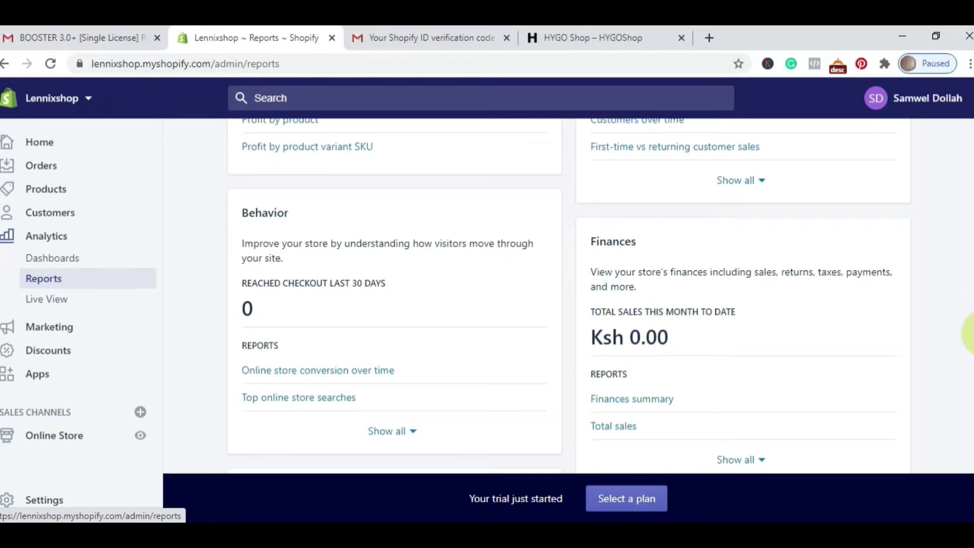
scroll(964, 325, up, 5)
click(44, 305)
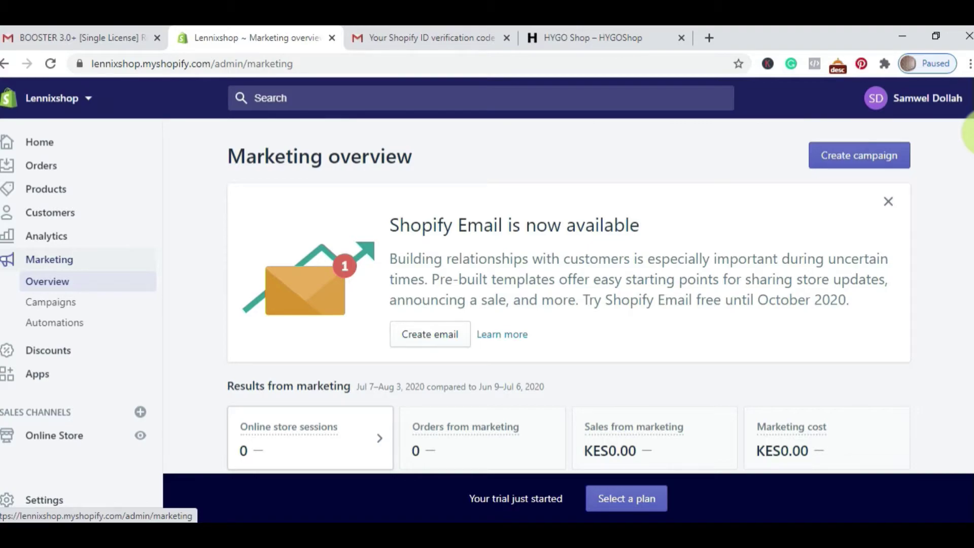
Step: Browse suggested apps, open the Shopify App Store's Oberlo page, then go to Online Store themes
click(51, 378)
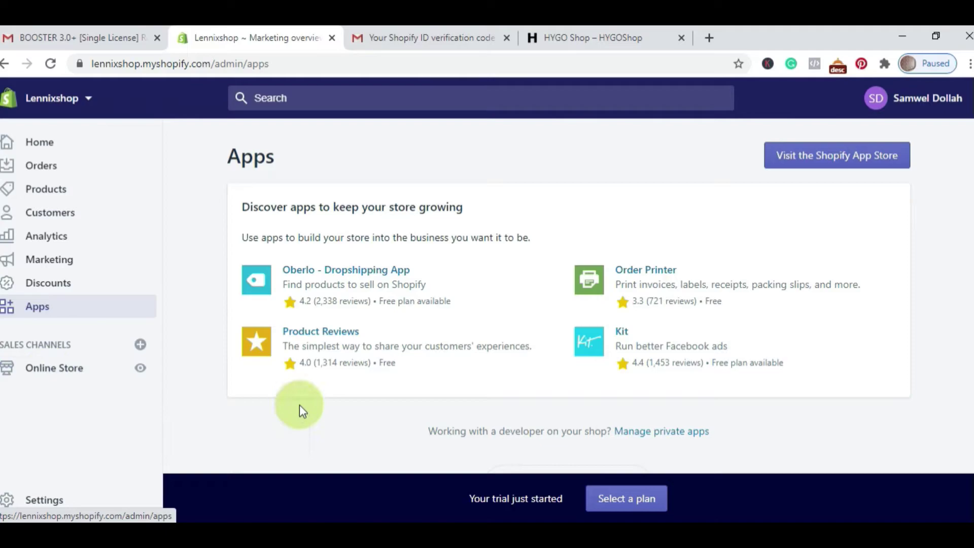
click(836, 161)
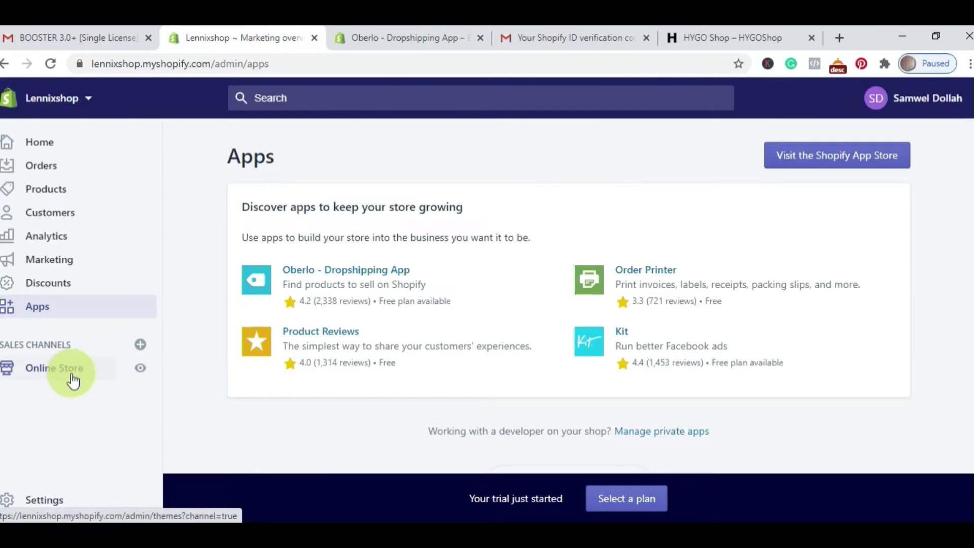
click(72, 378)
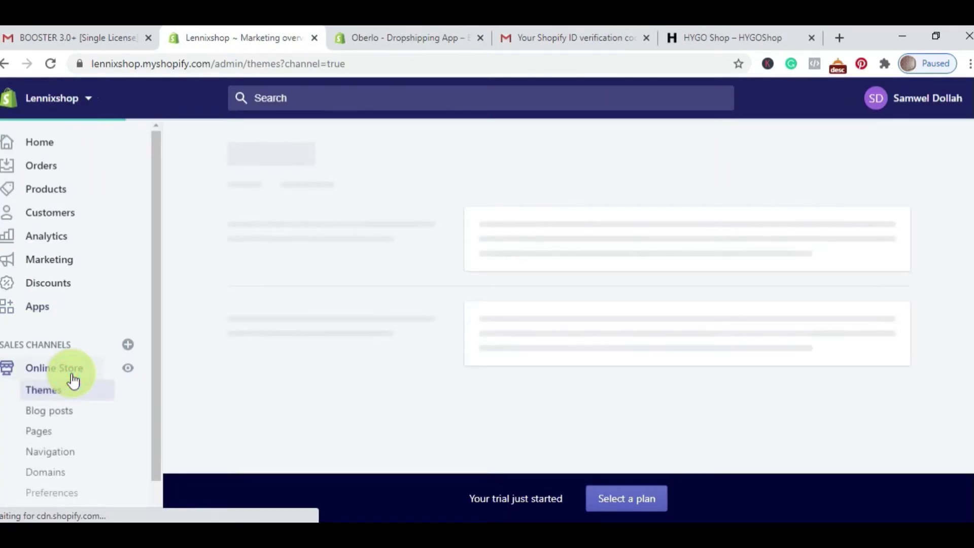
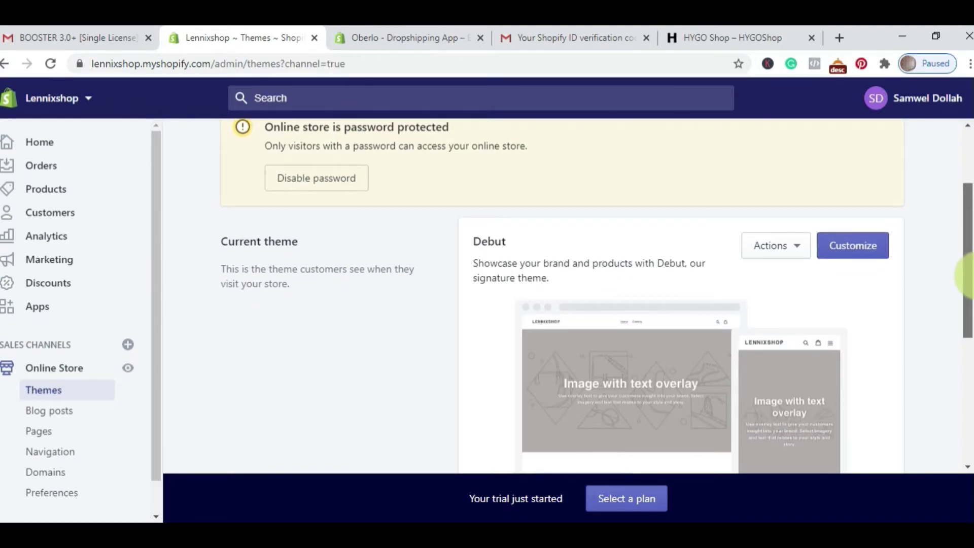
drag(966, 274, 966, 298)
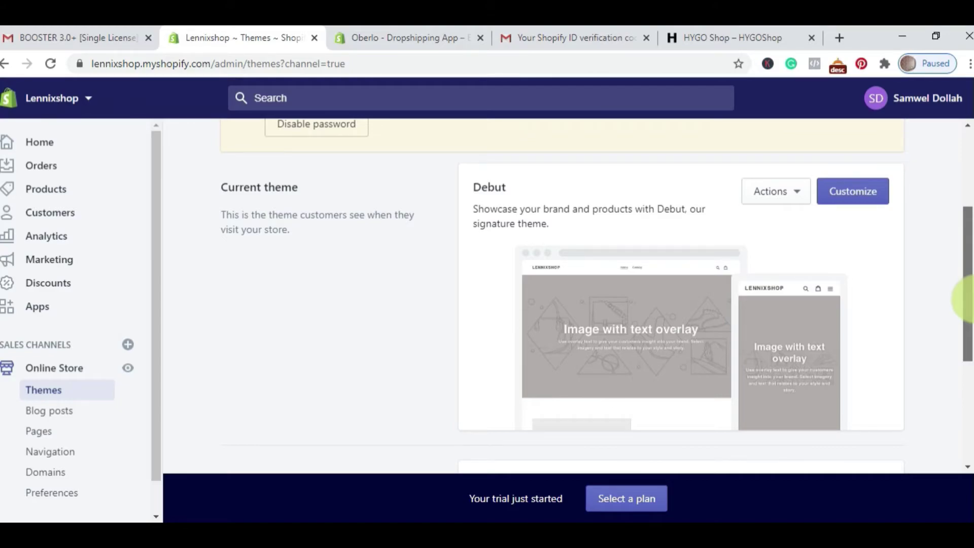
drag(967, 299, 967, 299)
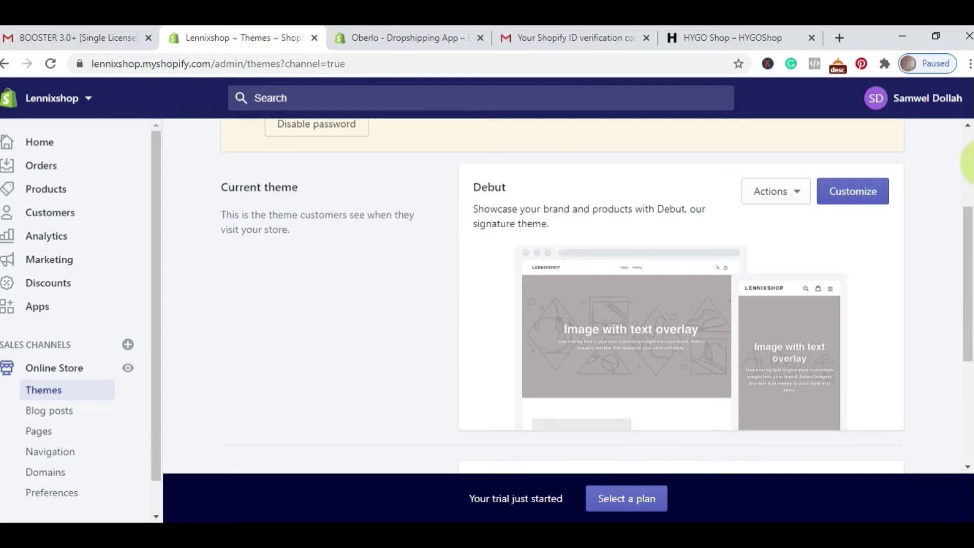
click(43, 414)
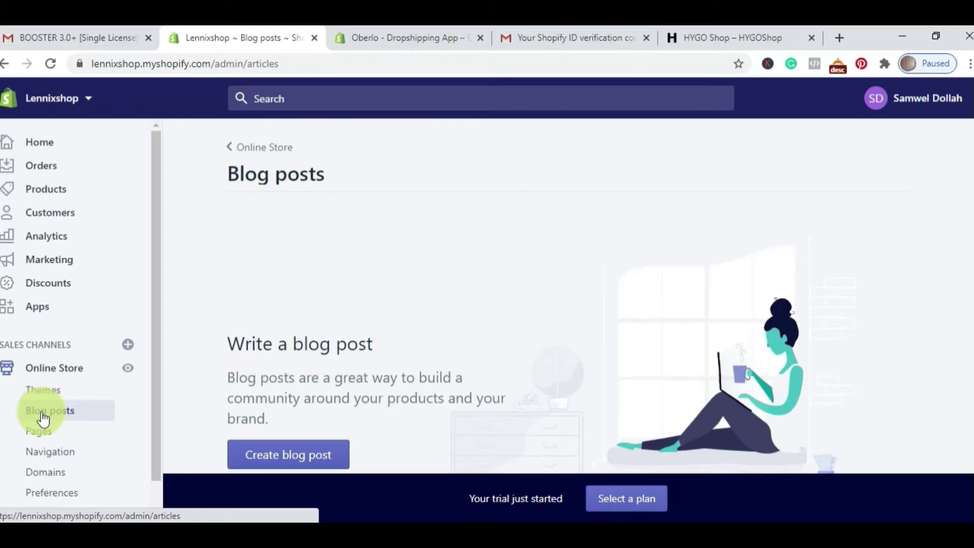
Step: Look through the store's Pages, Navigation menus and Domains, ending on Preferences
click(43, 434)
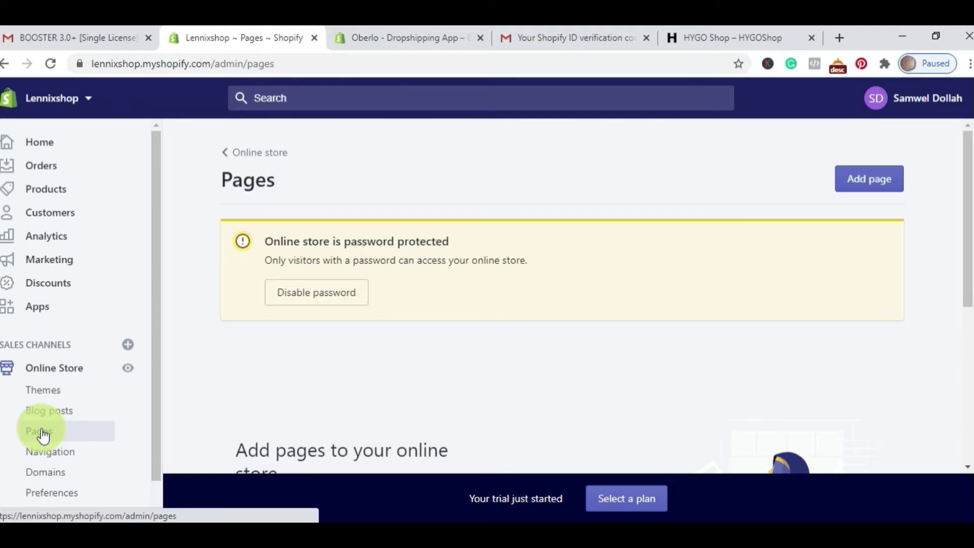
click(53, 457)
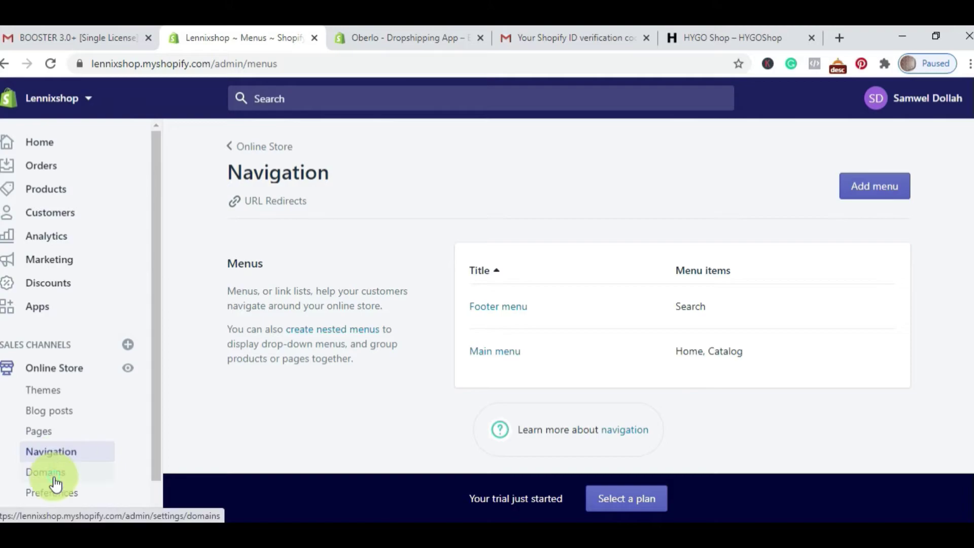
click(55, 480)
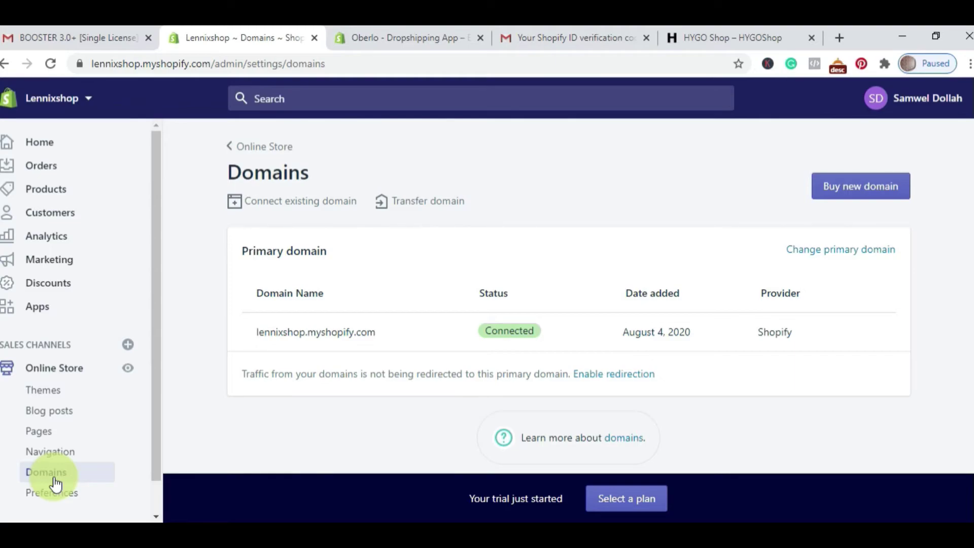
click(57, 492)
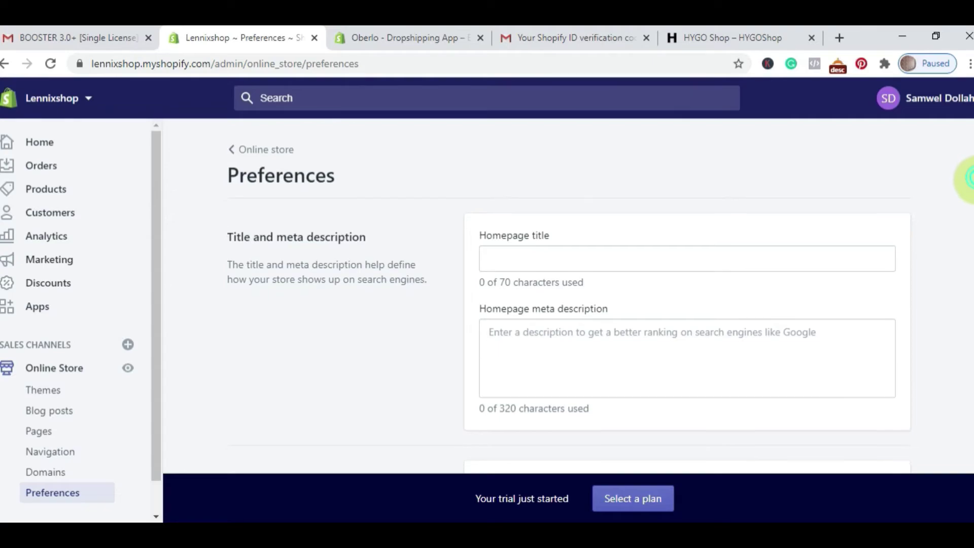
Step: Scroll through Preferences to the Password protection section, then go to the main Settings page
scroll(971, 180, down, 1)
scroll(970, 185, down, 1)
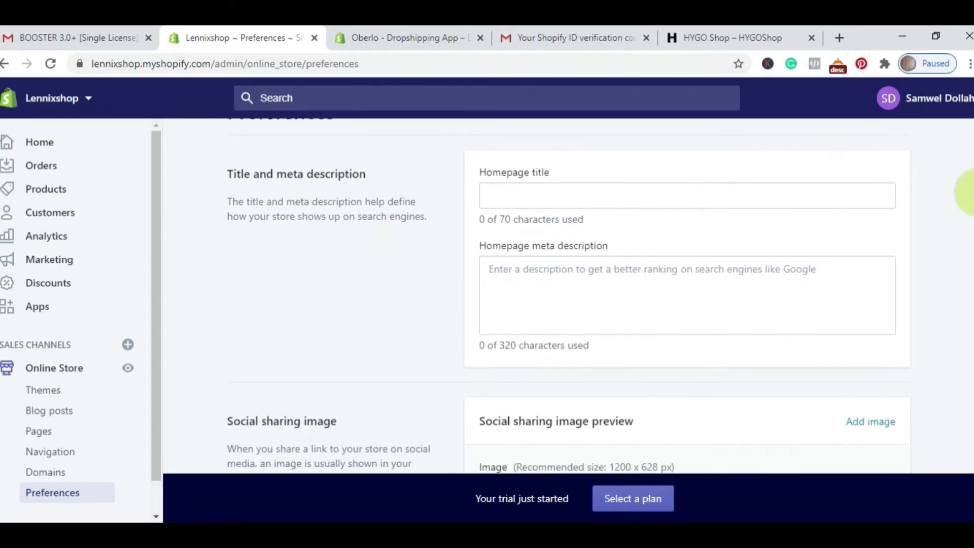
scroll(969, 195, down, 5)
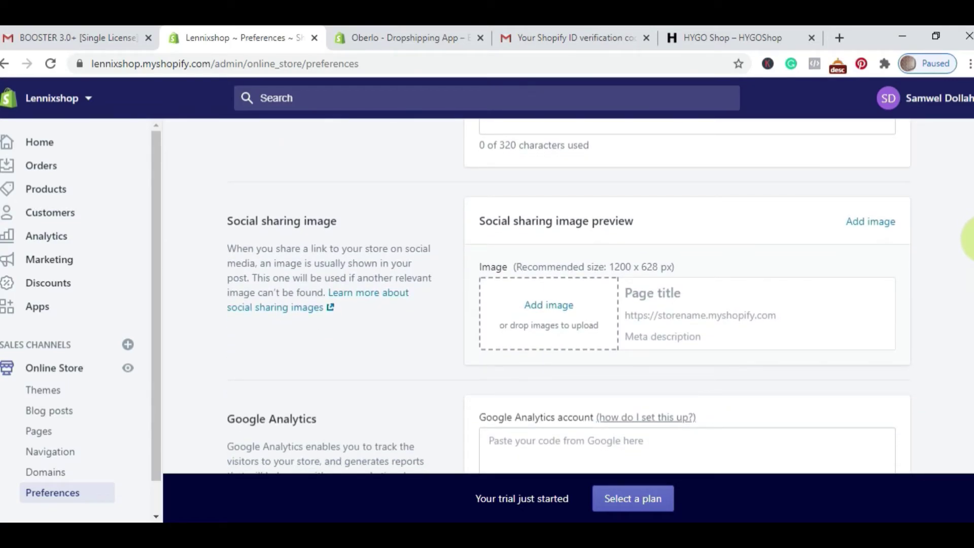
scroll(970, 238, down, 3)
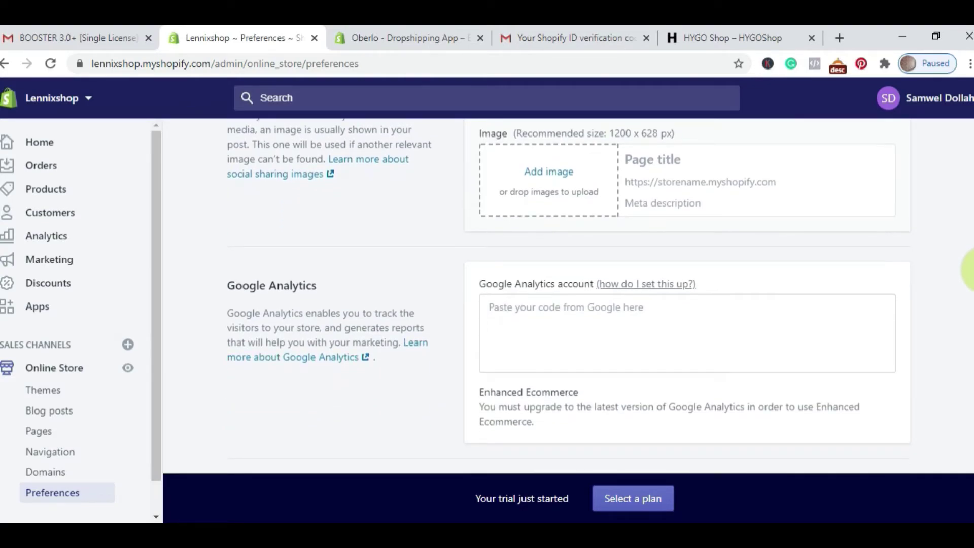
scroll(971, 272, down, 3)
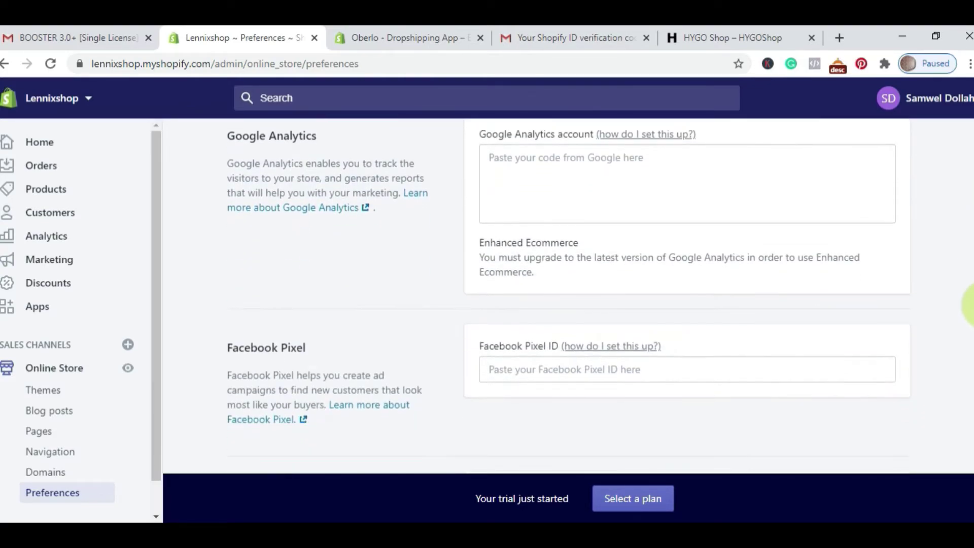
scroll(971, 304, down, 2)
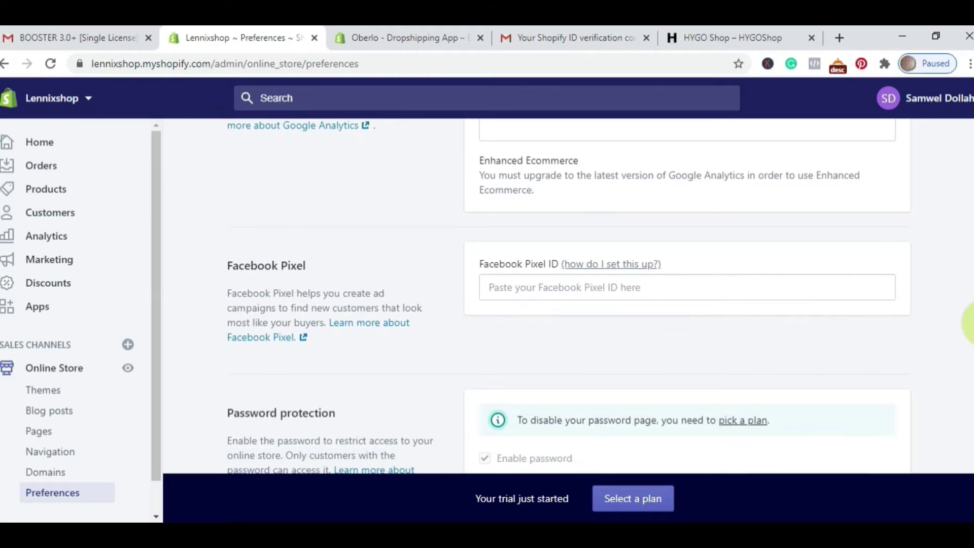
scroll(970, 325, down, 3)
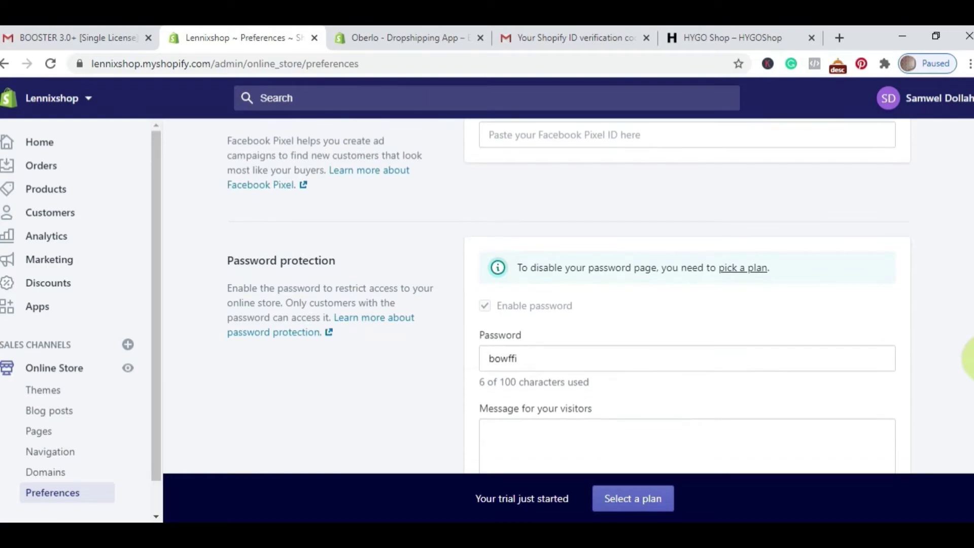
scroll(972, 358, down, 1)
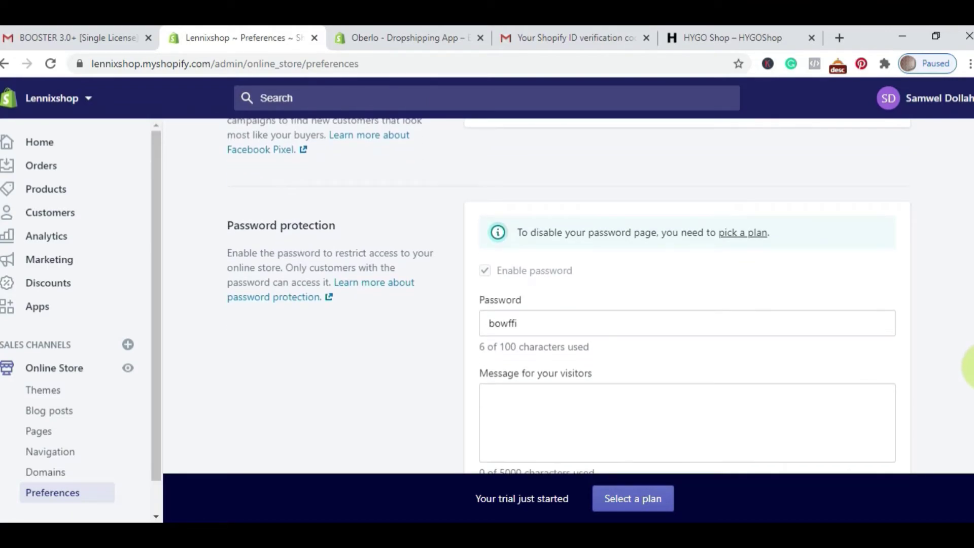
scroll(969, 365, down, 4)
click(51, 503)
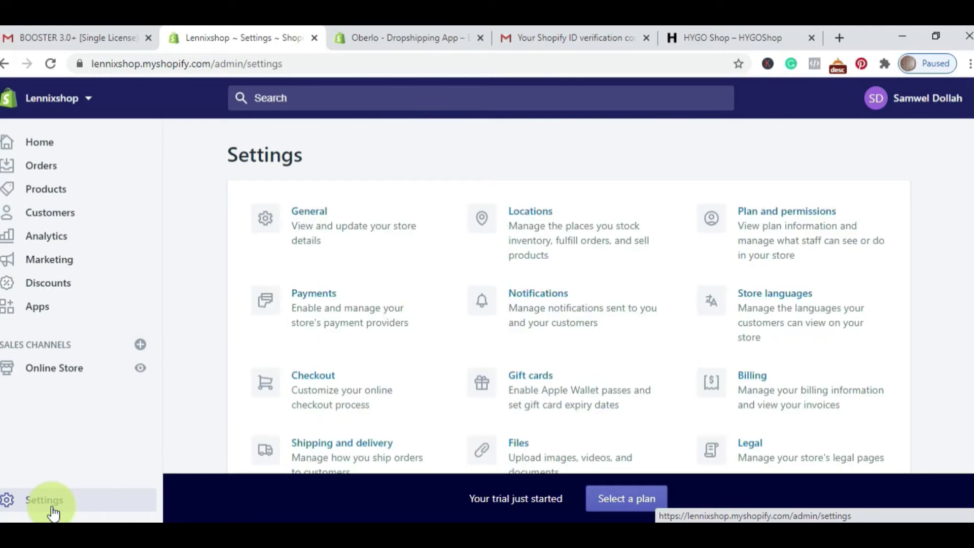
Step: Open General settings and scroll past Store address and Standards and formats to Store currency (KES)
click(343, 240)
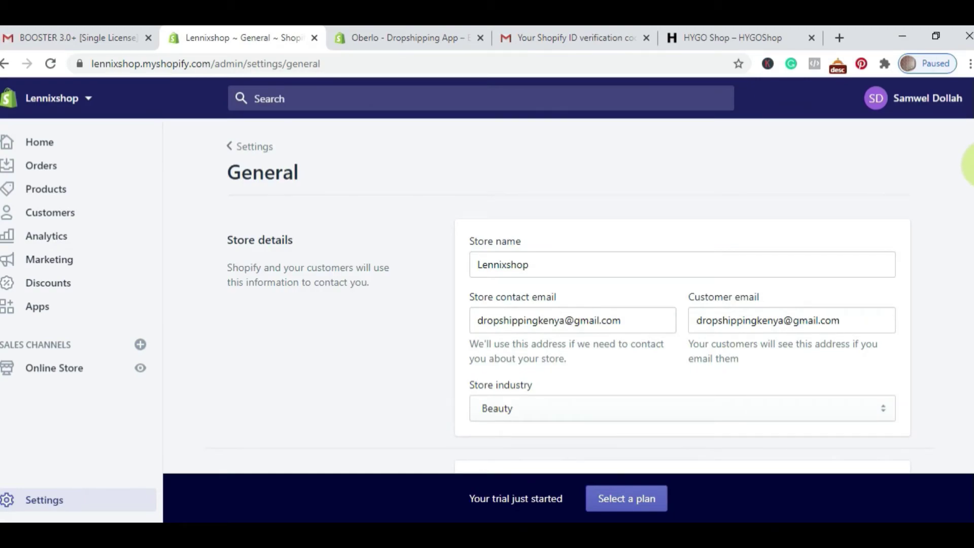
scroll(970, 164, down, 4)
scroll(969, 218, down, 2)
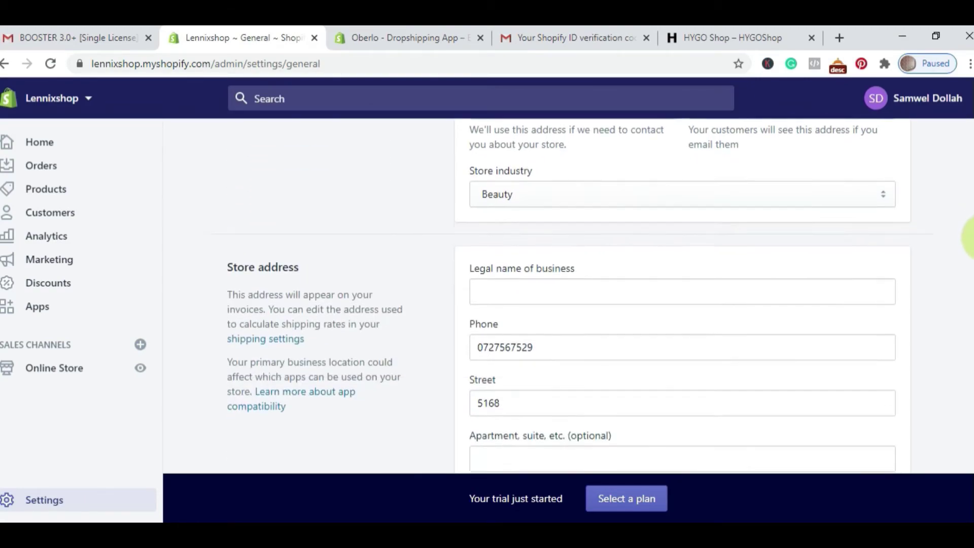
scroll(970, 248, down, 1)
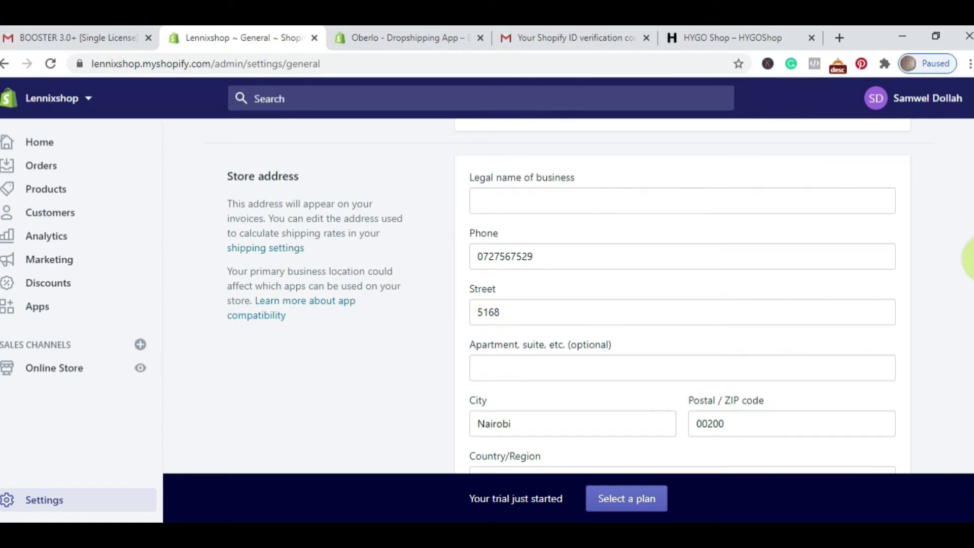
scroll(970, 259, down, 4)
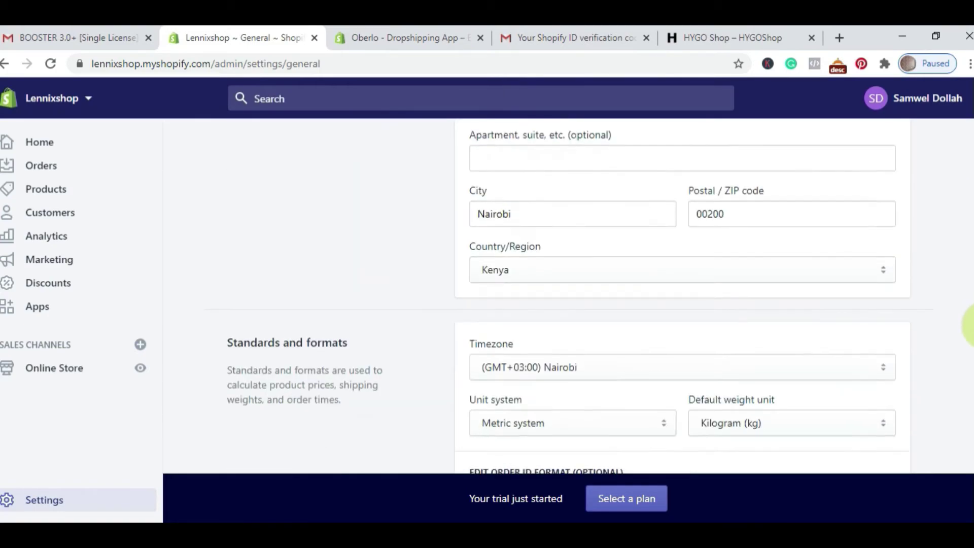
drag(970, 324, 970, 418)
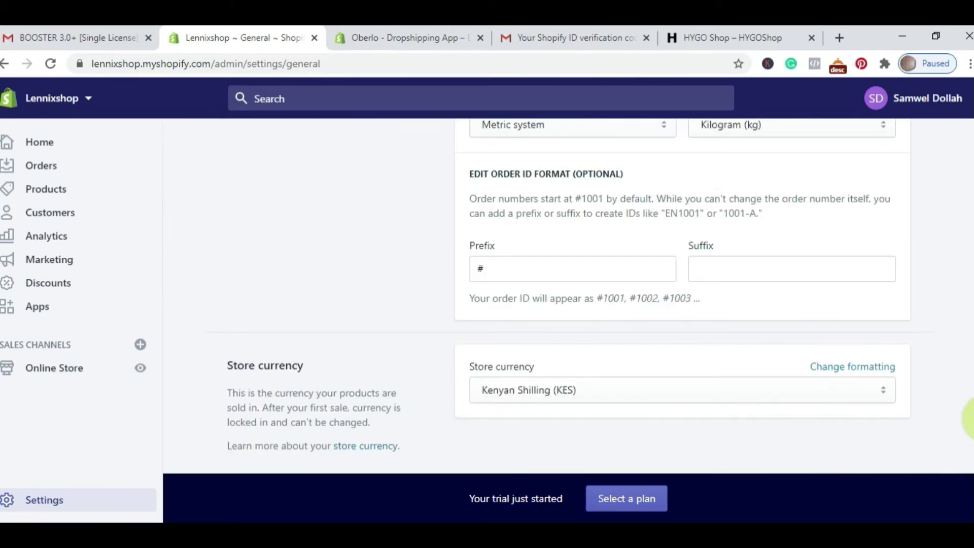
scroll(969, 419, down, 2)
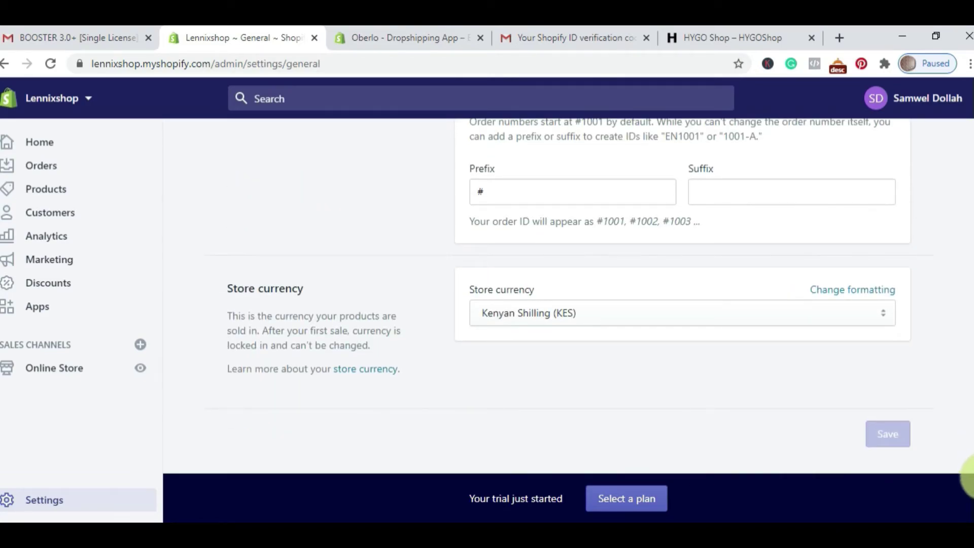
Step: Change the store currency from Kenyan Shilling to US Dollar (USD) and save
click(844, 317)
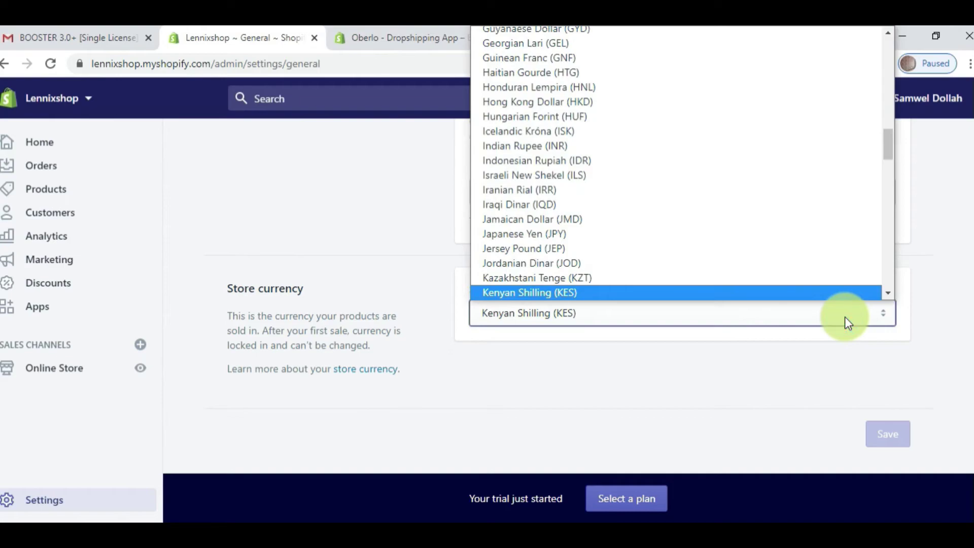
text(us)
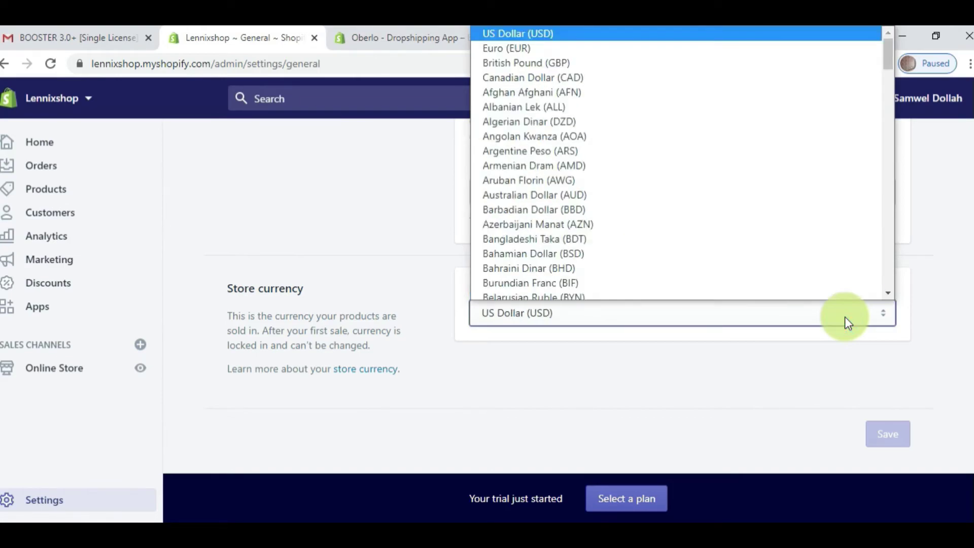
click(823, 311)
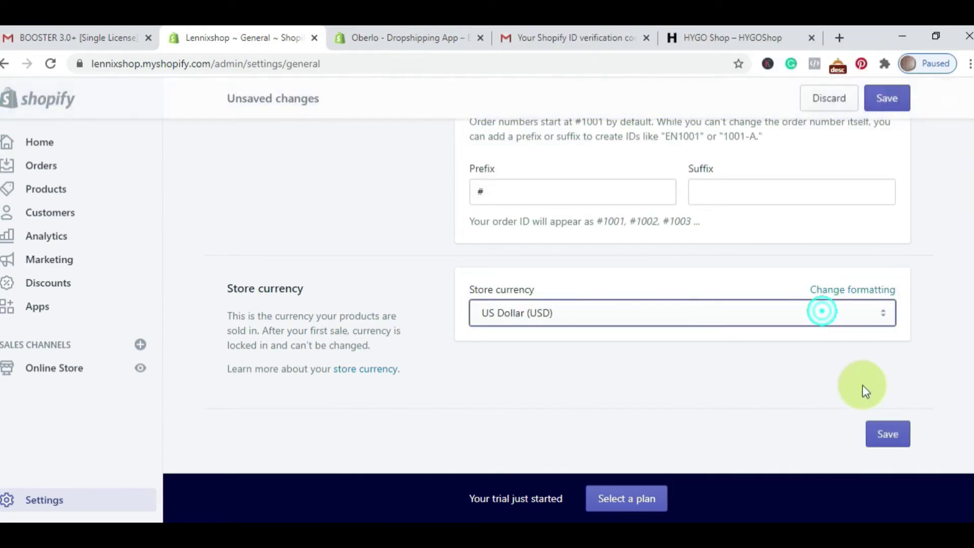
click(893, 445)
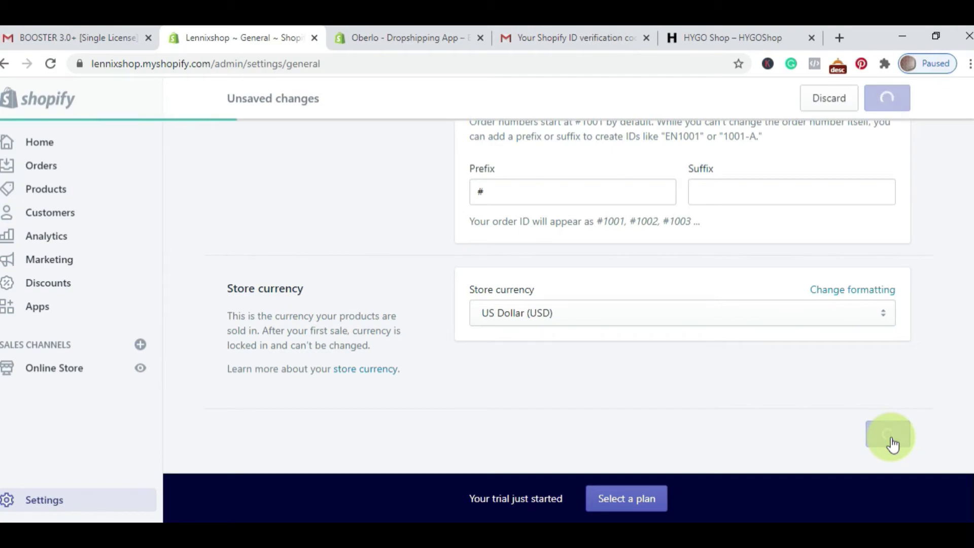
click(263, 149)
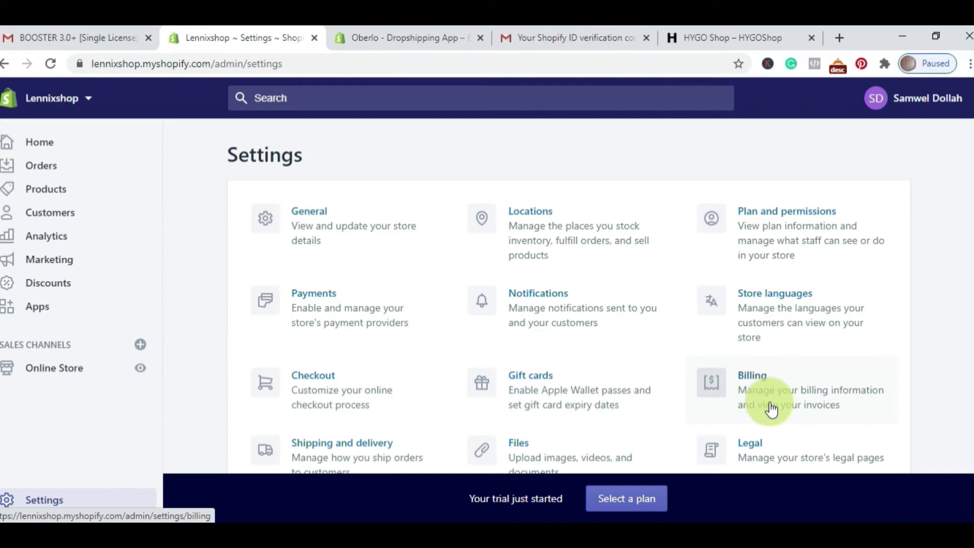
scroll(771, 408, down, 2)
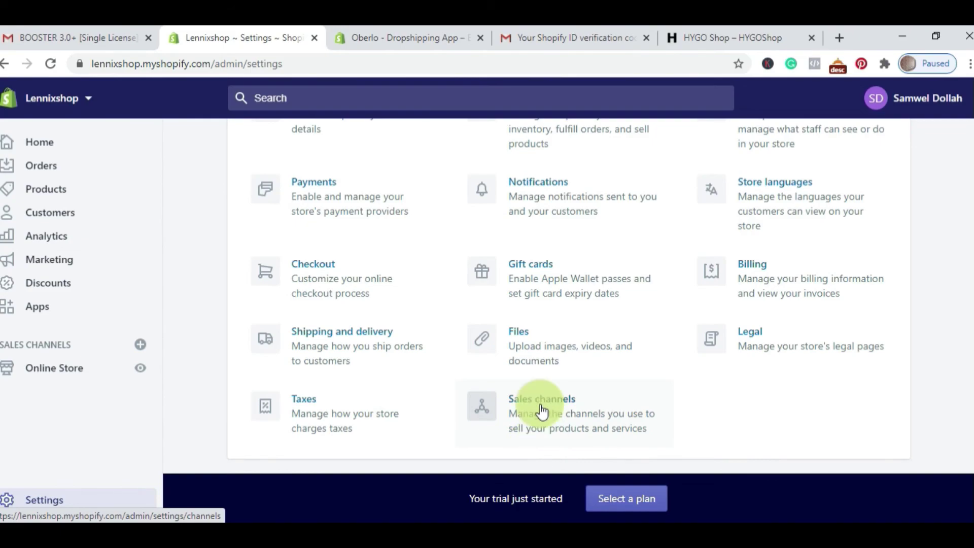
scroll(966, 243, up, 3)
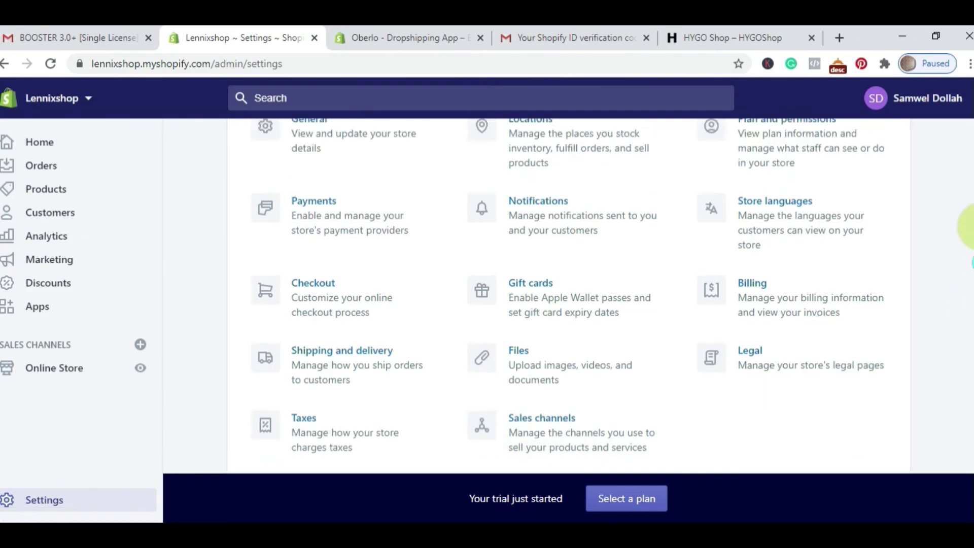
Step: Go to the admin Home page showing the trial notice and Getting Started tips
click(31, 146)
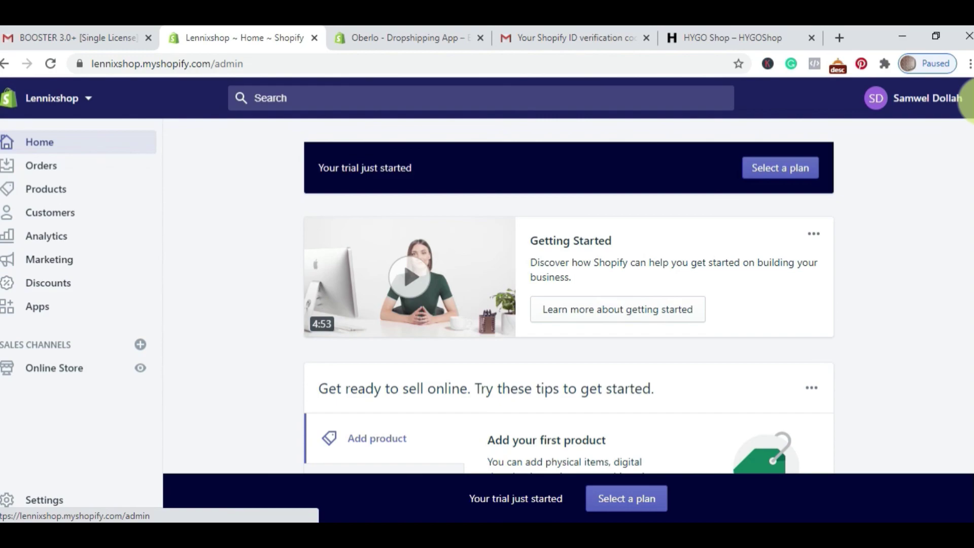
Step: Open the live Debut storefront in a new tab and scroll through its homepage sections
click(145, 376)
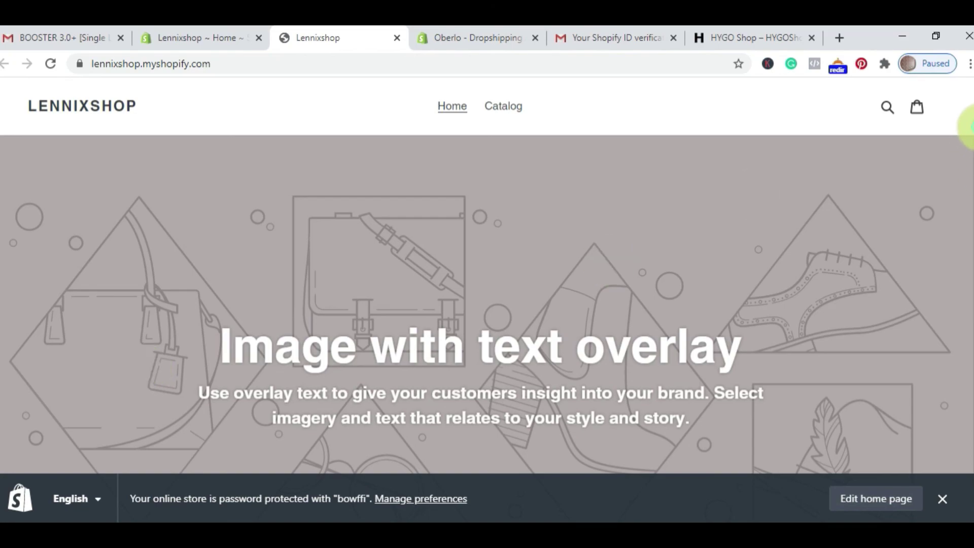
scroll(969, 127, down, 20)
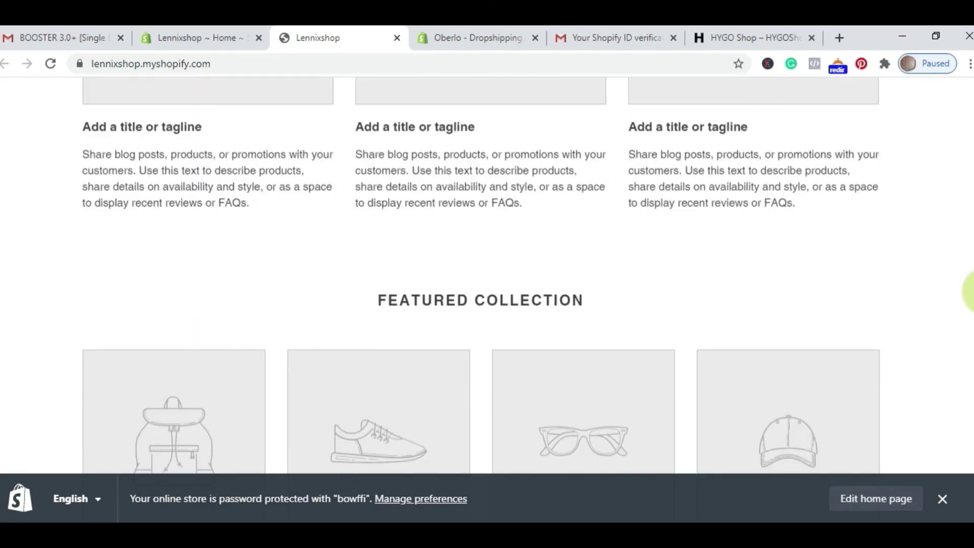
scroll(969, 292, down, 10)
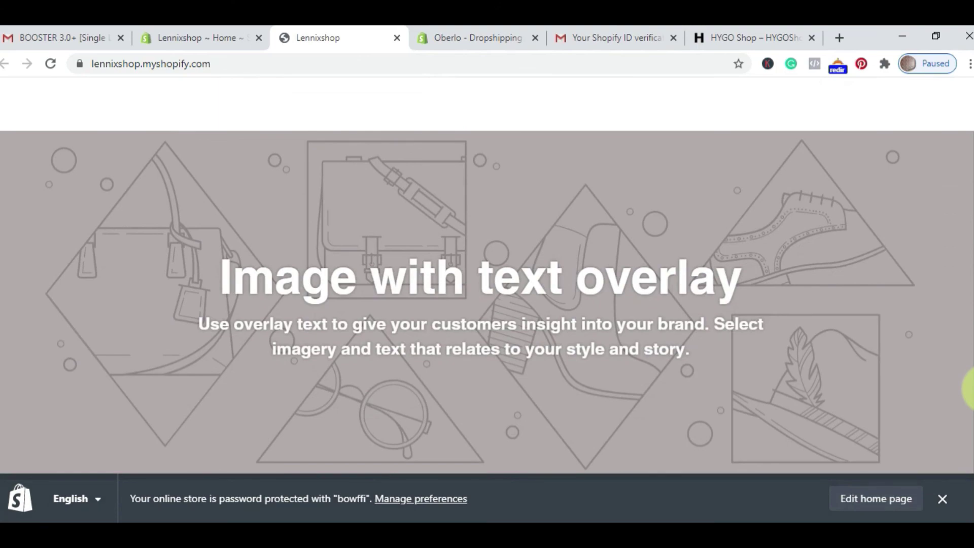